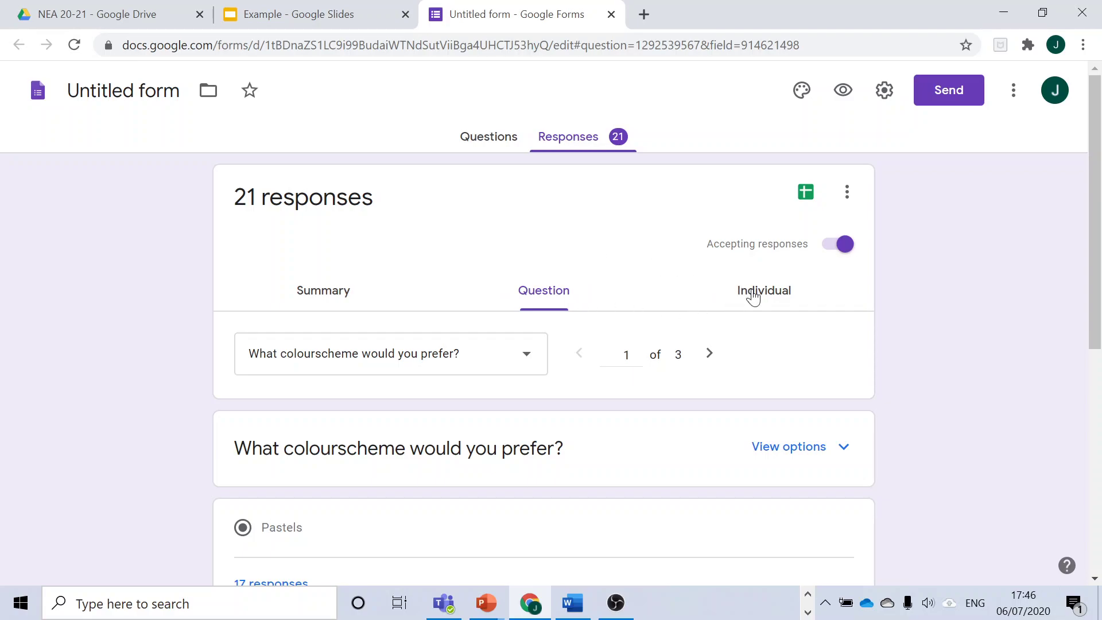
Show the individual responses and copy the whole survey from the Target Market Survey title through the Option 2 picture
click(753, 297)
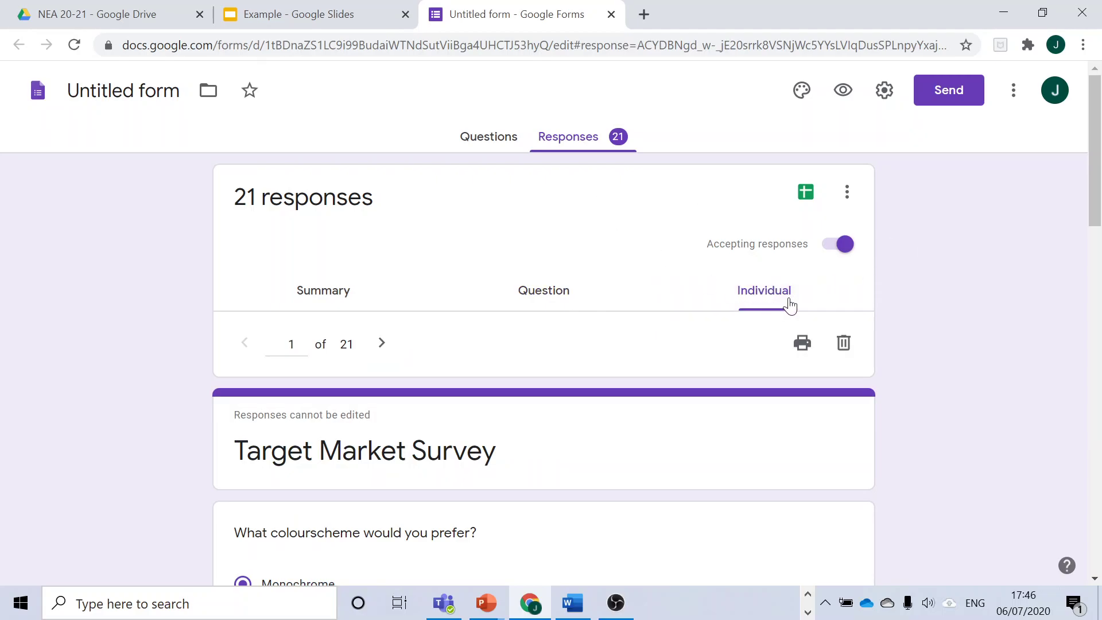
scroll(756, 306, down, 7)
scroll(755, 308, down, 10)
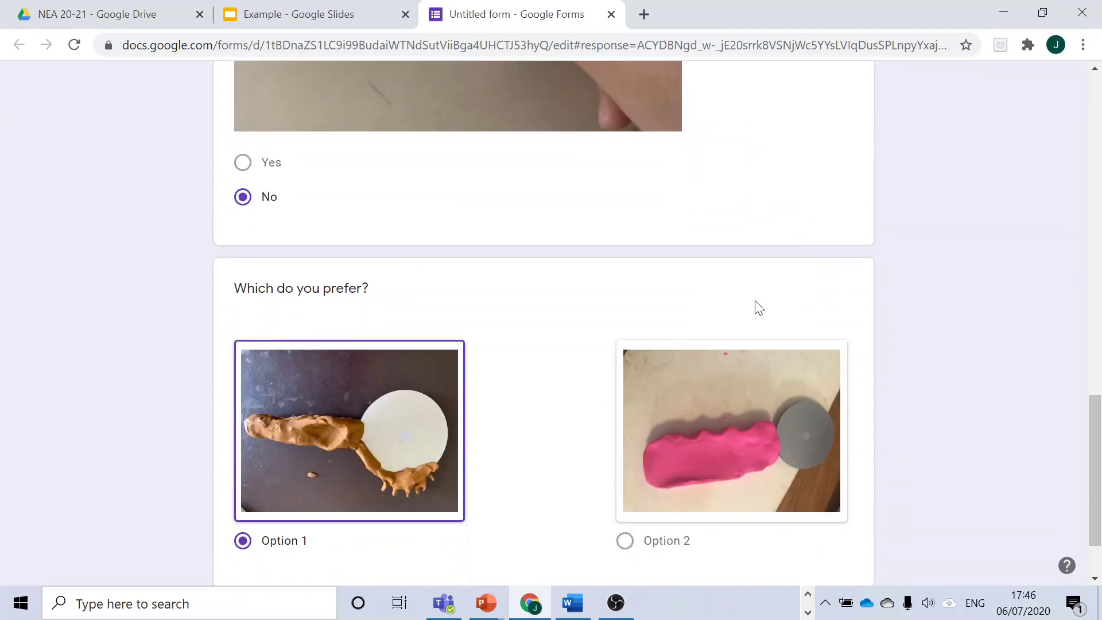
scroll(755, 301, up, 15)
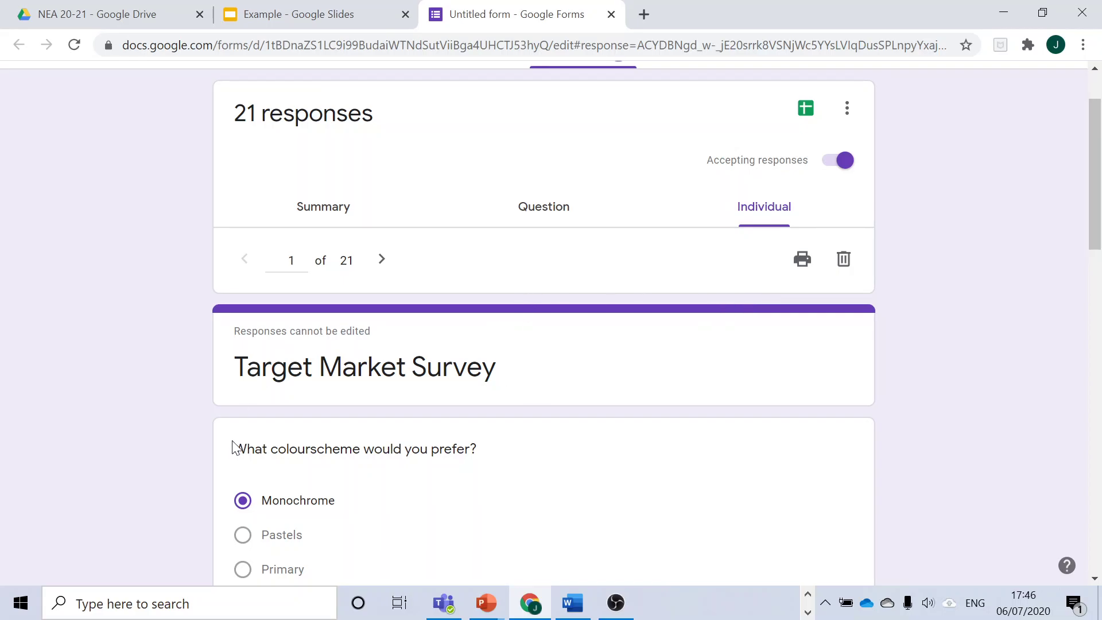
drag(232, 367, 484, 449)
scroll(481, 436, down, 10)
drag(656, 466, 761, 475)
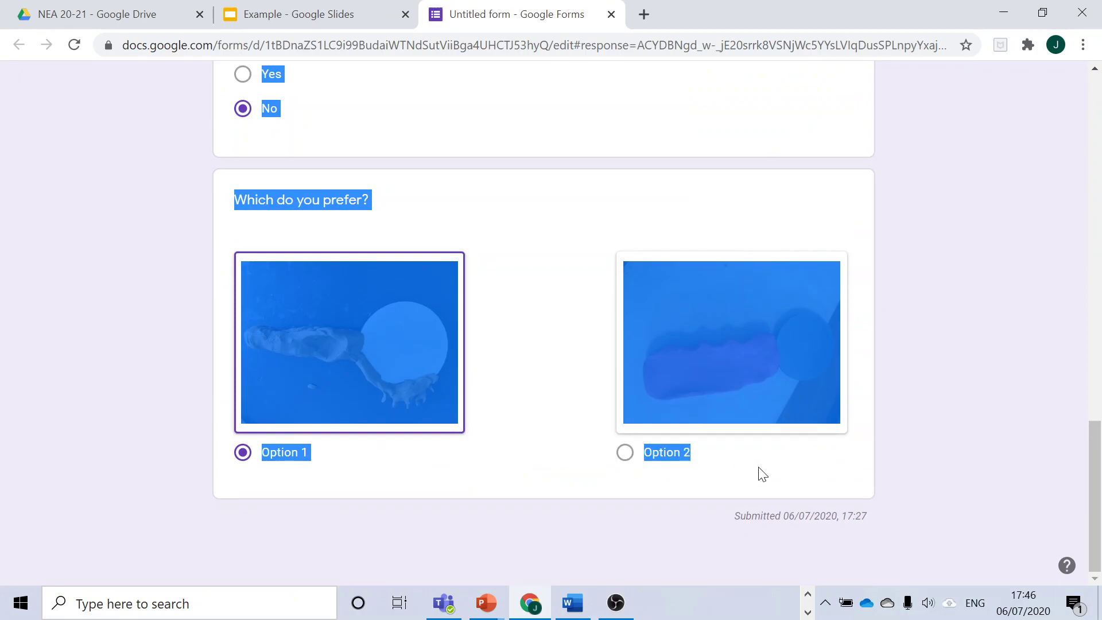
right_click(542, 248)
click(579, 262)
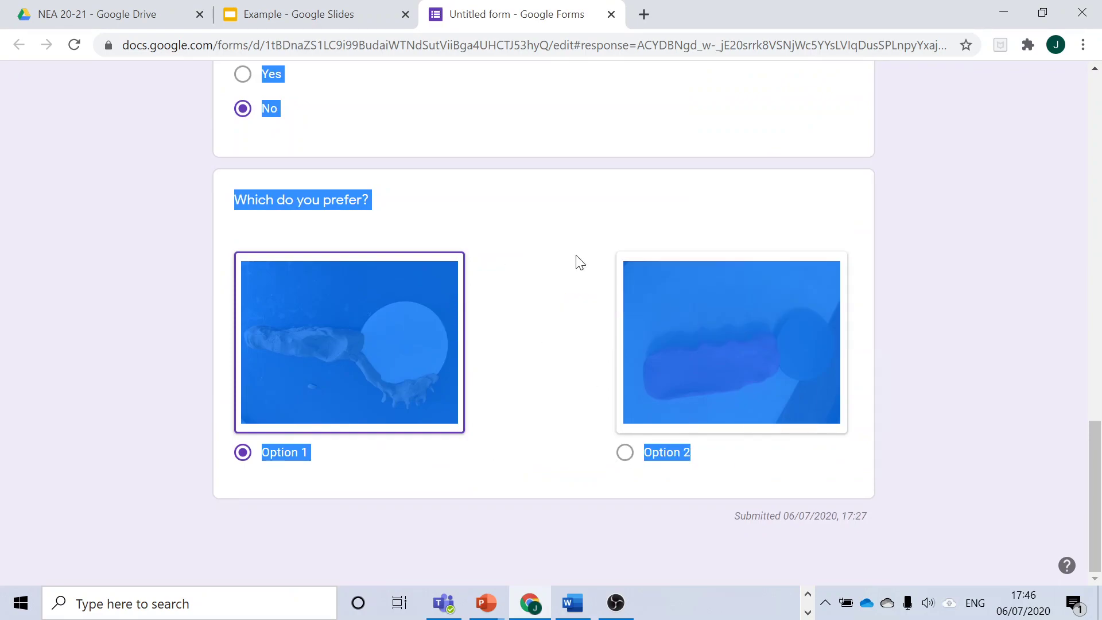
Switch to Word, maximize the blank document window and paste the copied survey into it
click(569, 605)
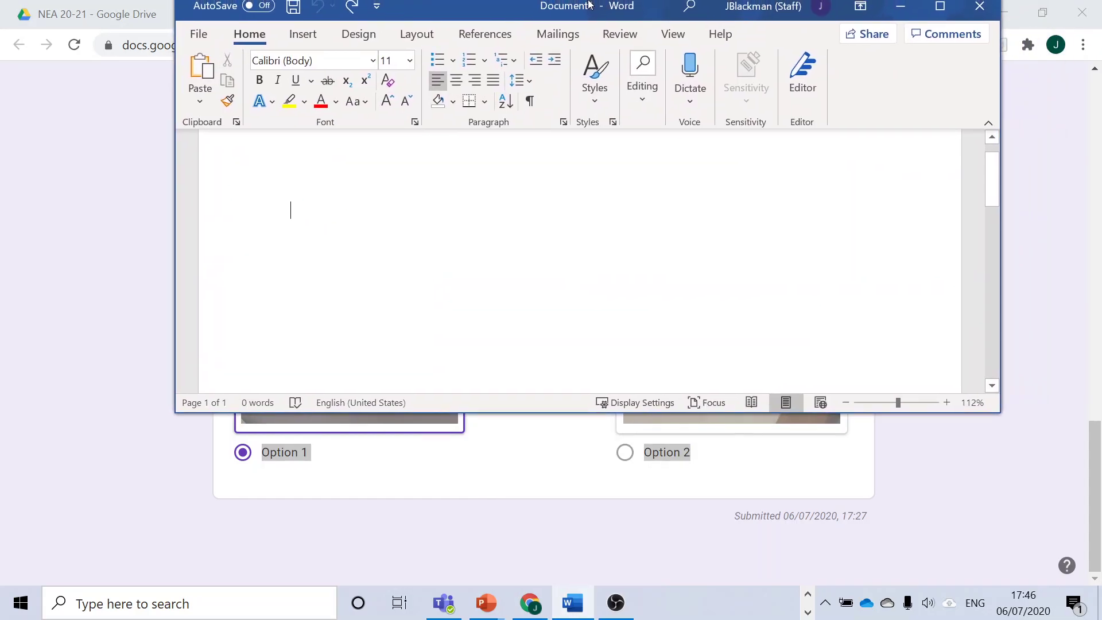
click(933, 8)
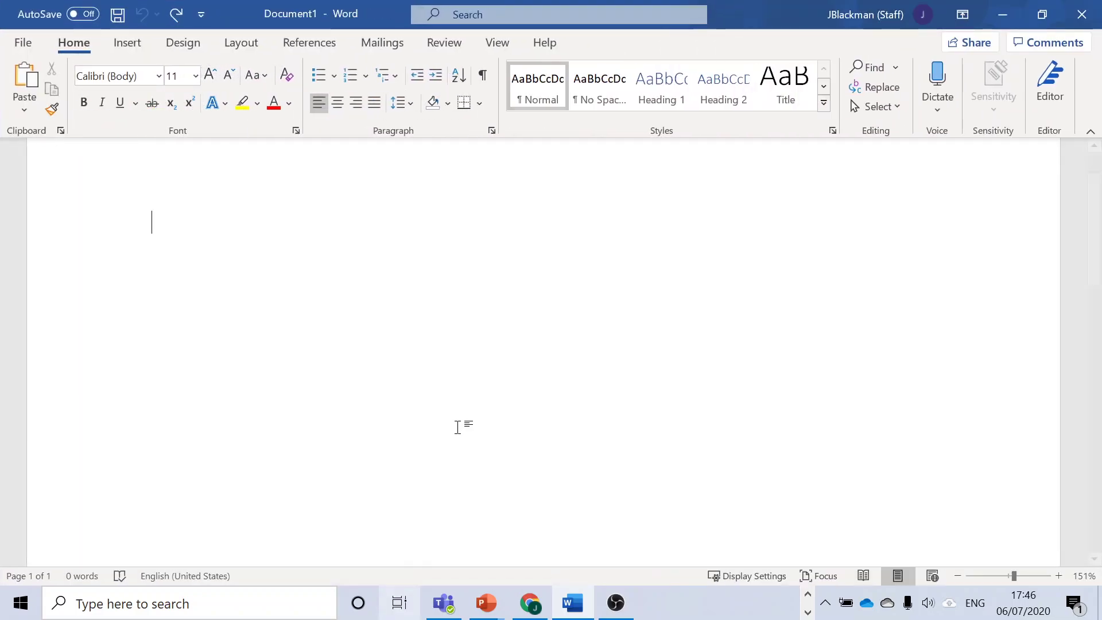
key(ctrl+v)
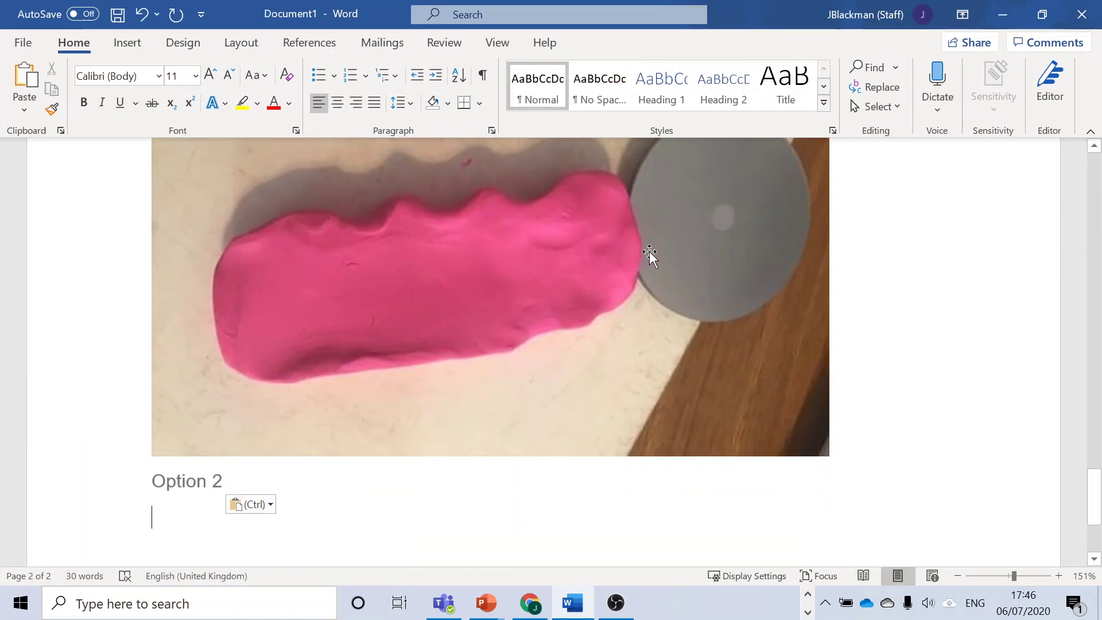
Shrink the yellow thumb ring holder picture proportionally to about a third of its pasted width
scroll(651, 251, up, 10)
scroll(675, 315, up, 10)
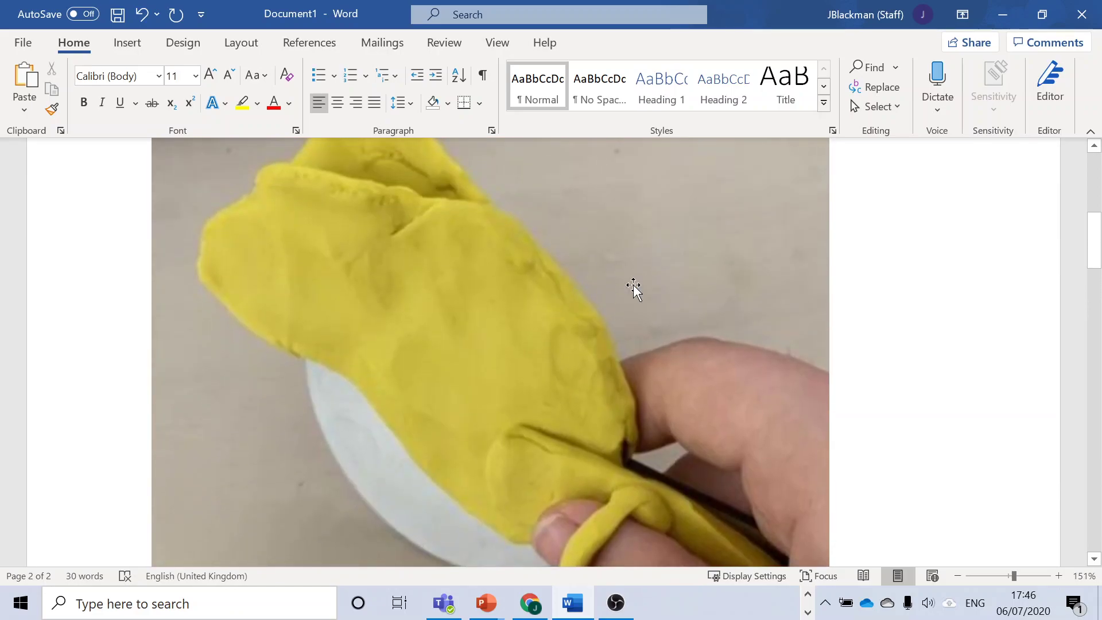
click(694, 296)
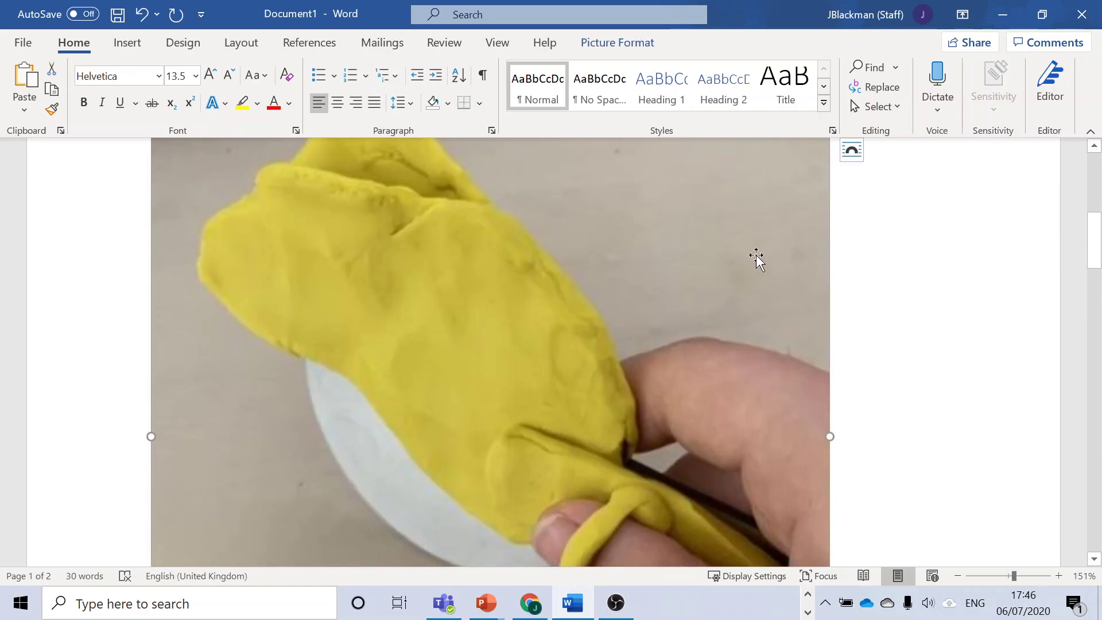
scroll(737, 302, up, 3)
drag(830, 205, 563, 356)
scroll(672, 434, down, 5)
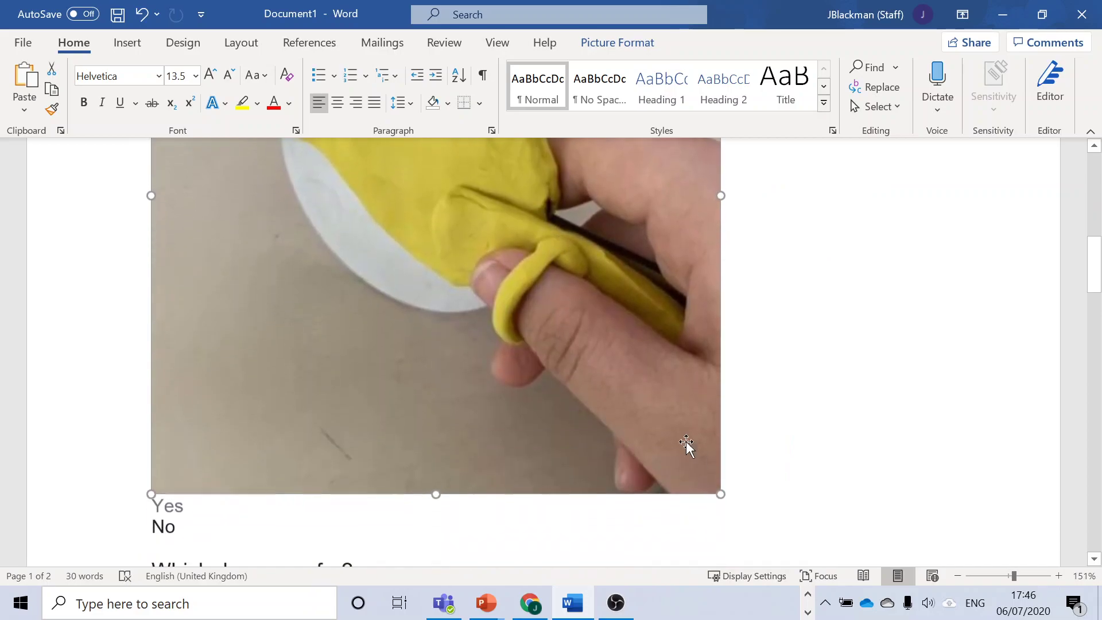
drag(721, 489, 380, 152)
scroll(428, 335, up, 4)
scroll(430, 347, up, 3)
Shrink the brown model picture above Option 1 proportionally to about a third of its pasted width
scroll(440, 364, down, 10)
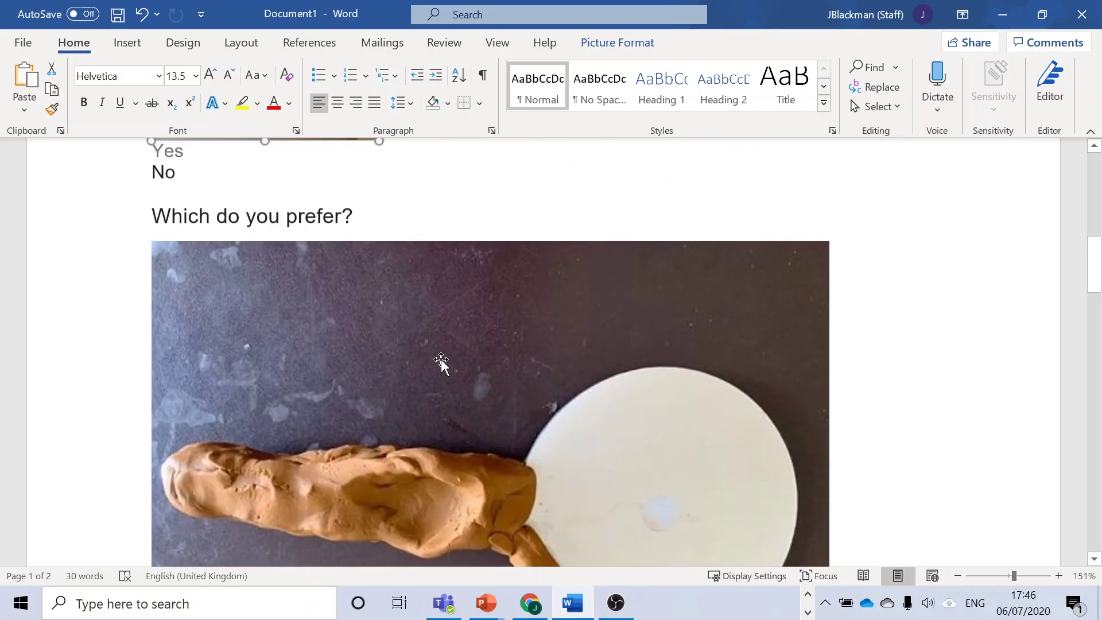
click(480, 361)
scroll(480, 361, up, 3)
drag(825, 290, 505, 450)
scroll(505, 451, down, 5)
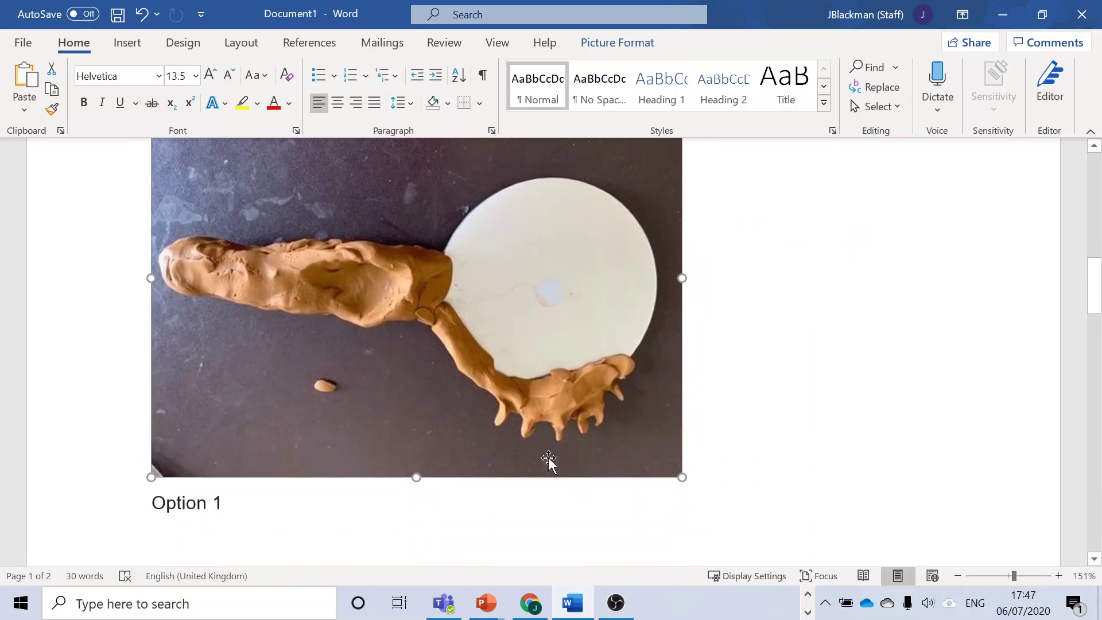
drag(681, 477, 386, 332)
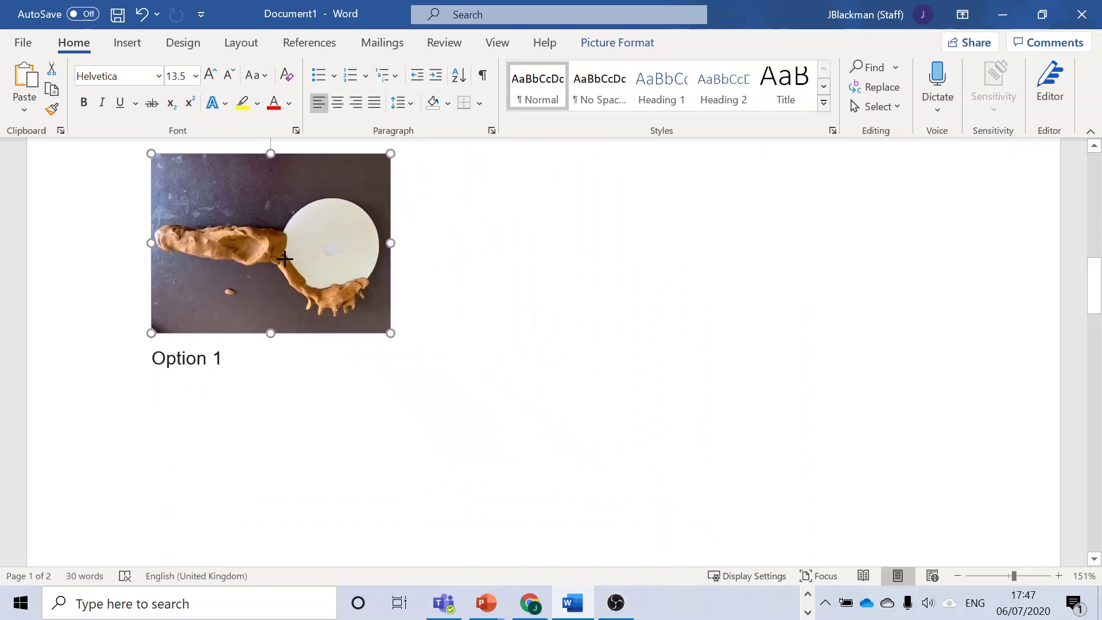
Shrink the pink model picture above Option 2 proportionally to about half of its pasted width
scroll(386, 333, down, 5)
scroll(517, 436, down, 4)
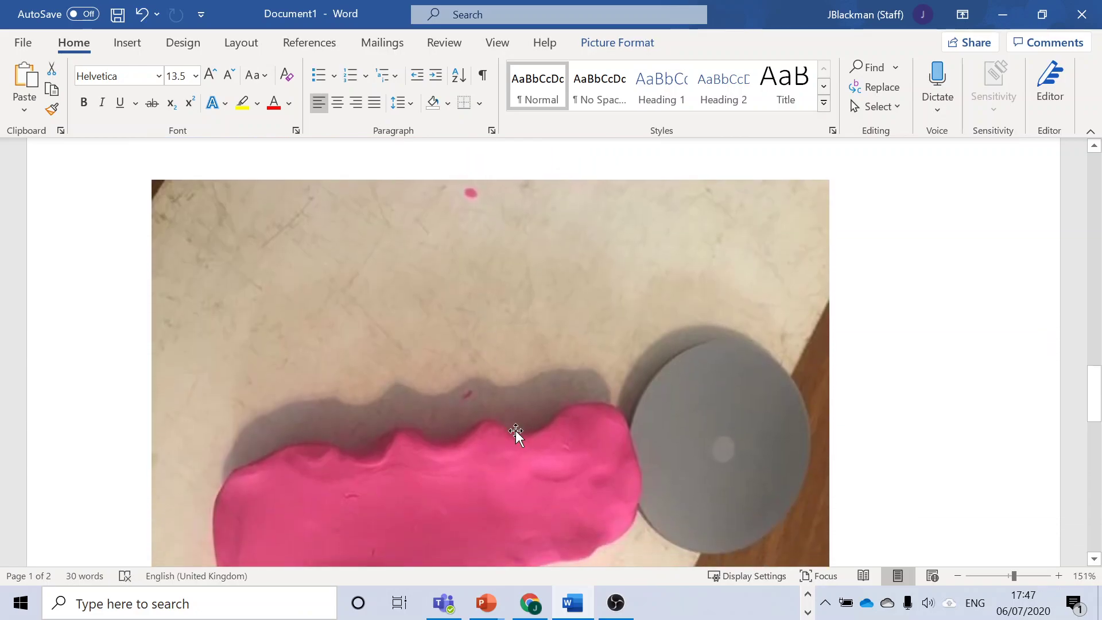
click(597, 376)
drag(825, 183, 275, 442)
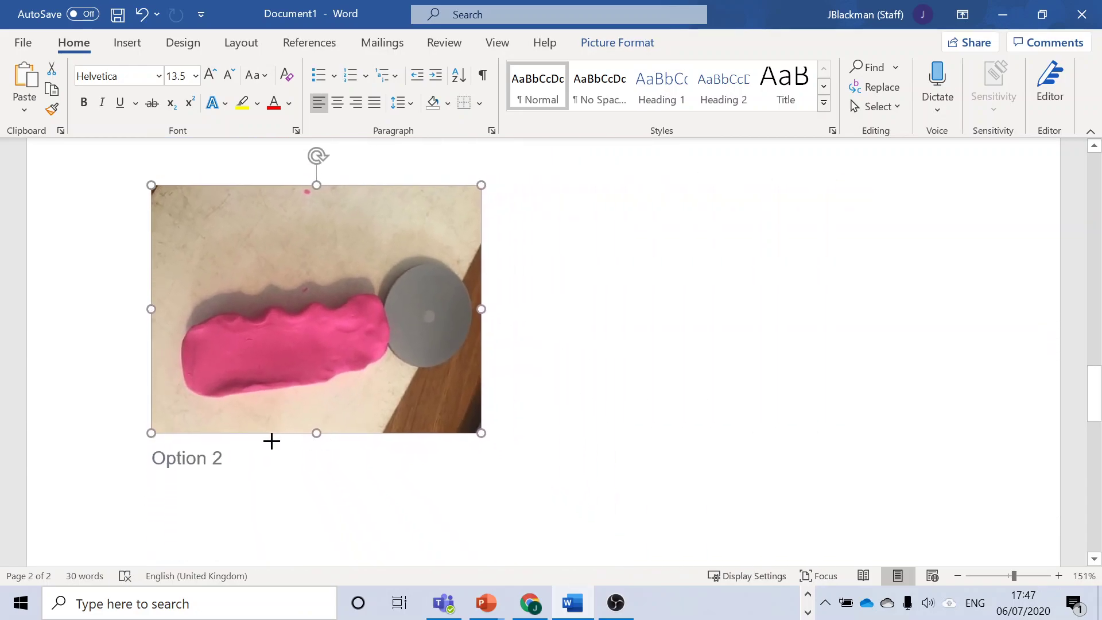
Correct "colourscheme" to "colour scheme" in the first question and set the font colour of Pastels and Primary to black
scroll(544, 352, up, 10)
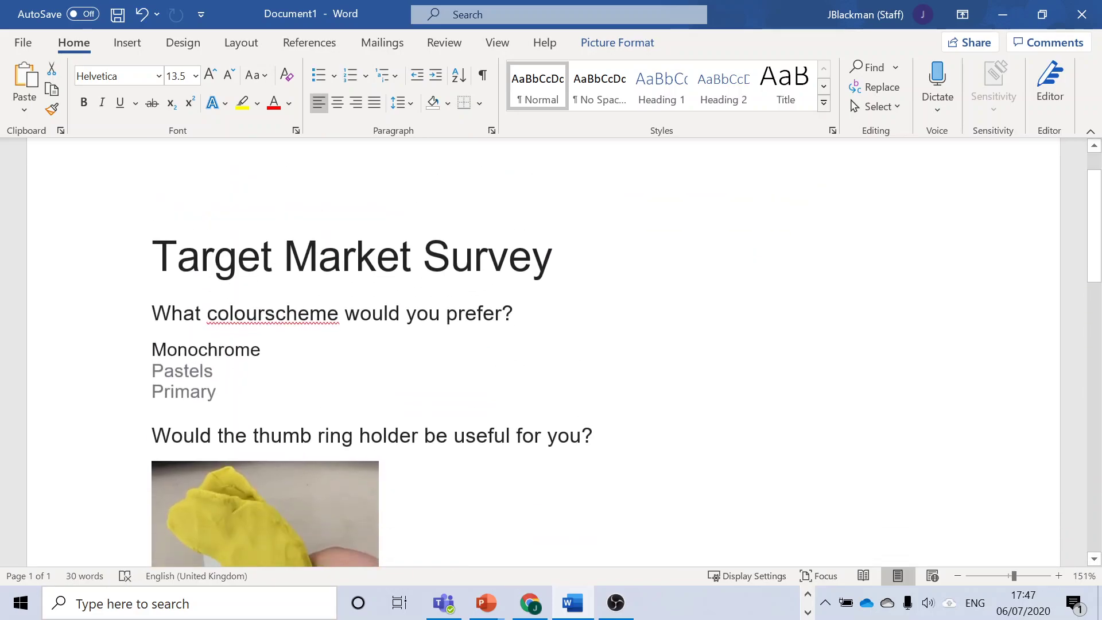
click(264, 314)
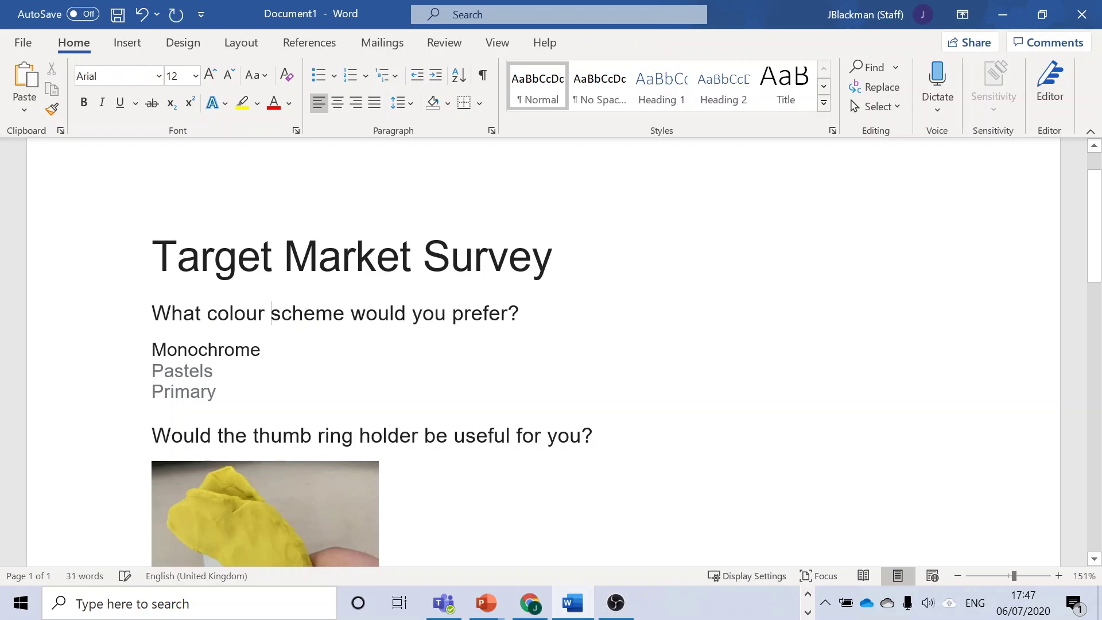
scroll(246, 386, down, 2)
scroll(246, 386, up, 1)
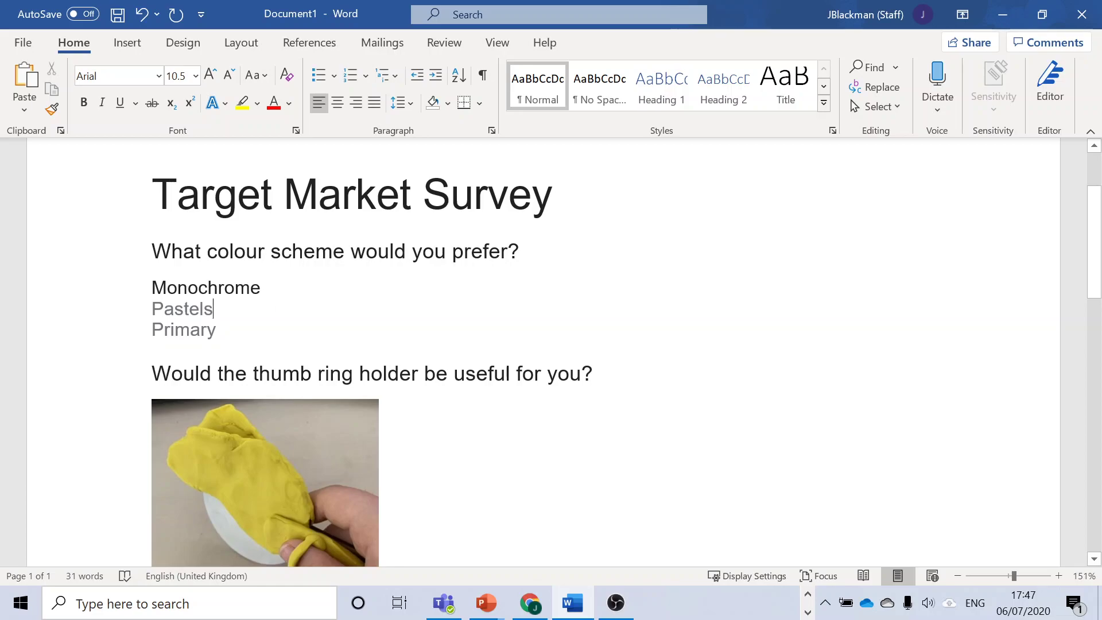
drag(229, 330, 152, 304)
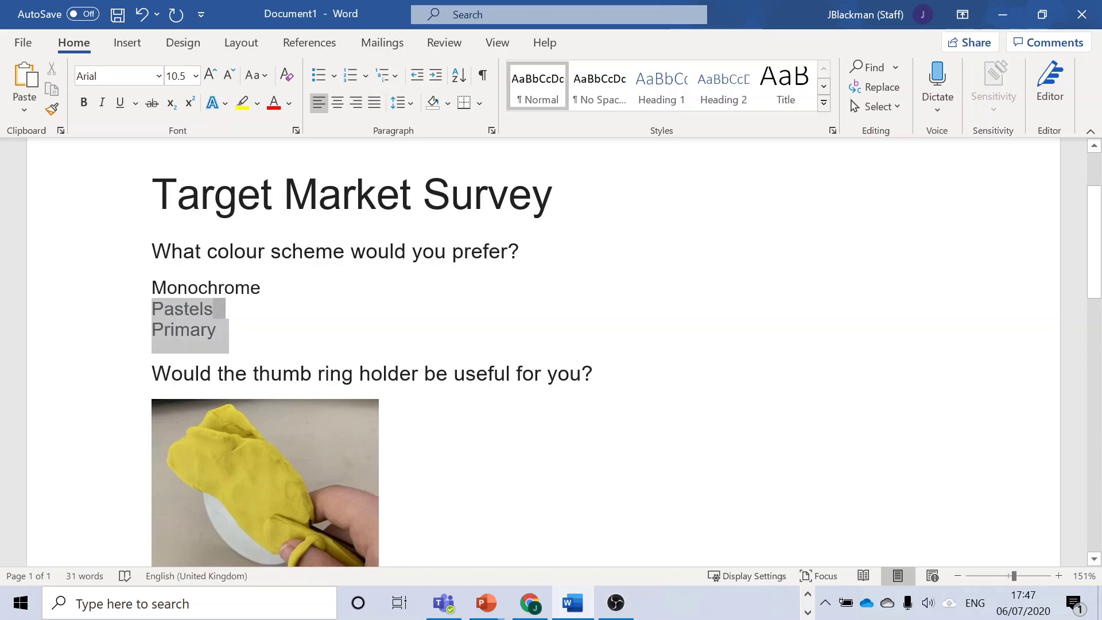
click(289, 103)
click(288, 173)
click(349, 346)
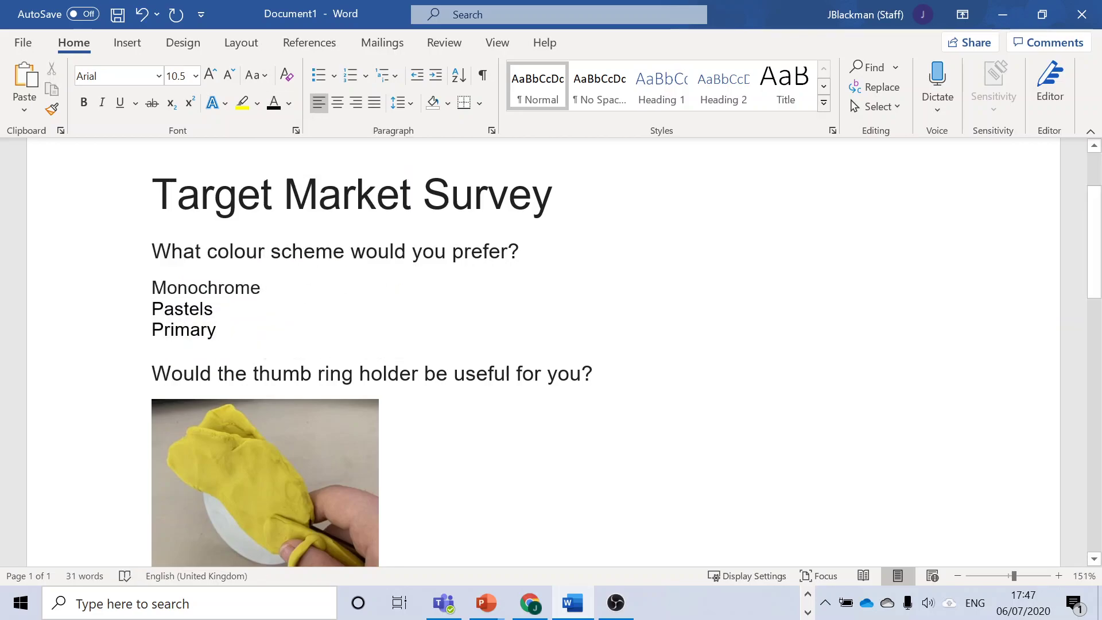
Switch to Google Forms and examine the response summary and the per-option counts for the colour scheme question
click(530, 603)
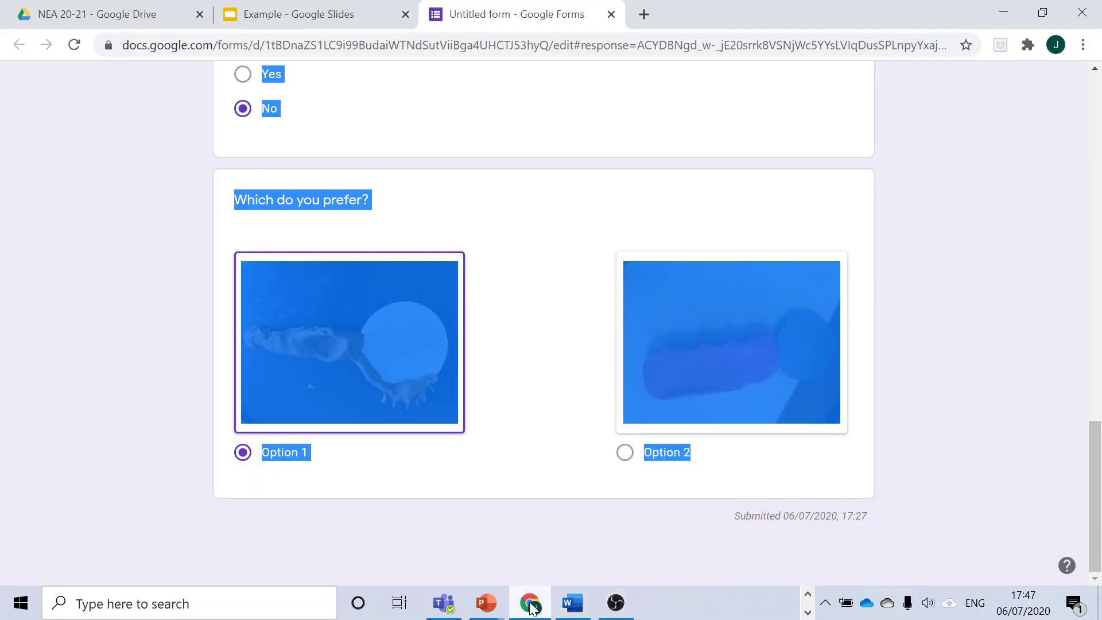
scroll(563, 339, up, 15)
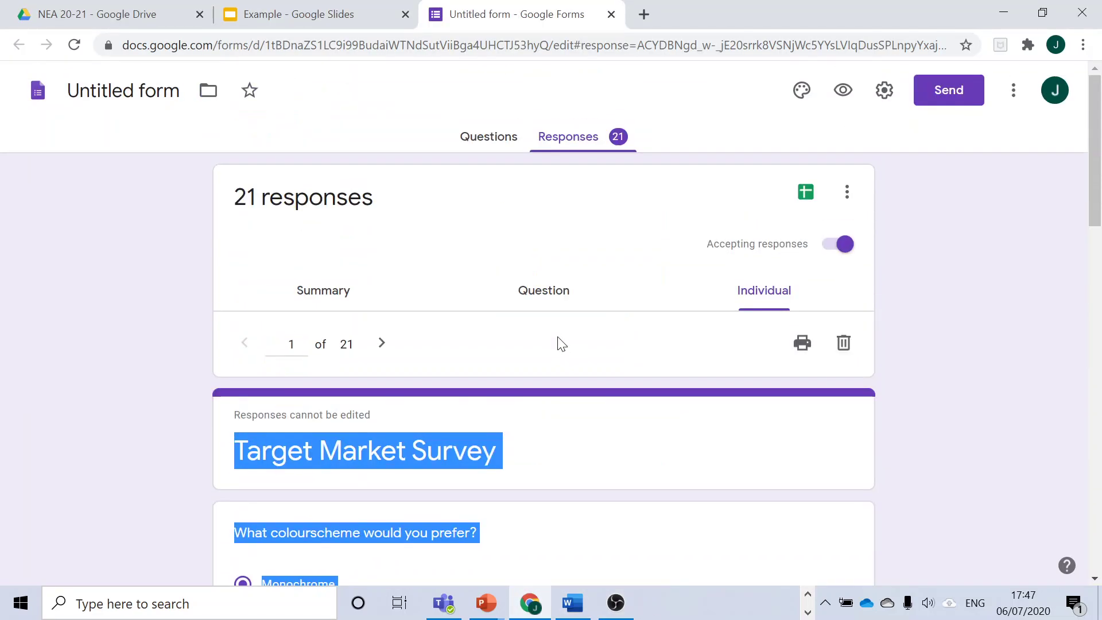
click(352, 300)
scroll(581, 430, down, 2)
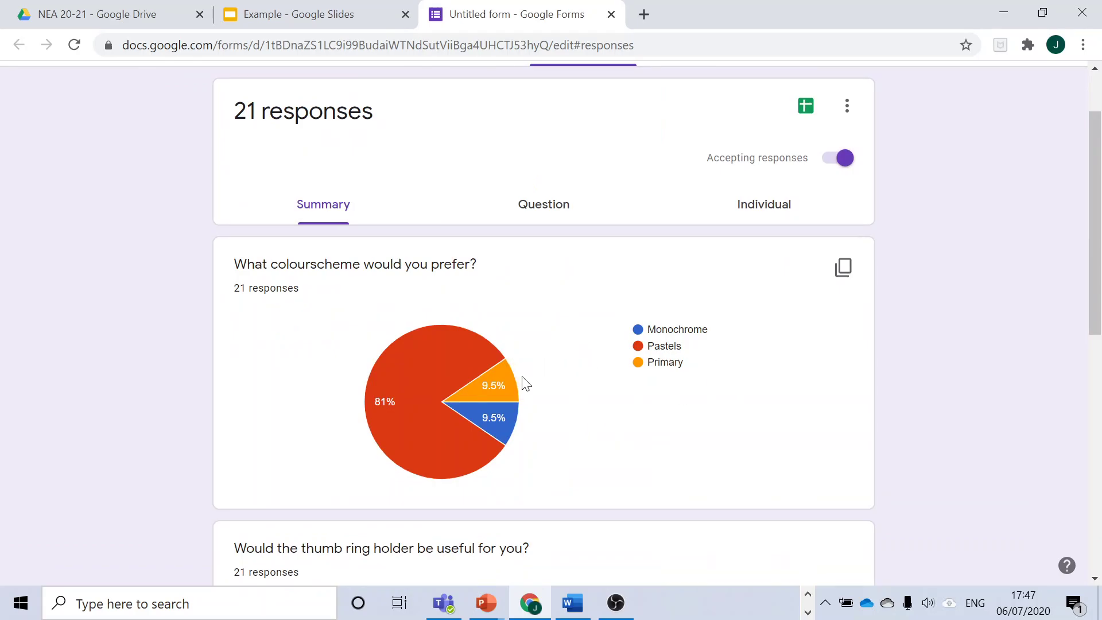
click(524, 213)
scroll(594, 326, down, 4)
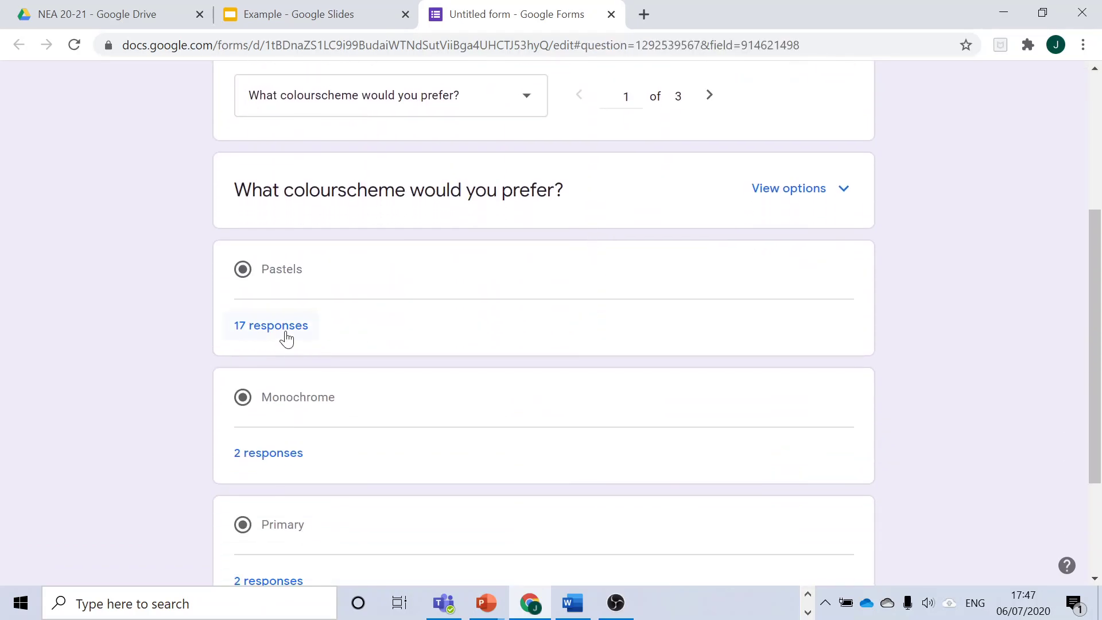
scroll(374, 342, down, 2)
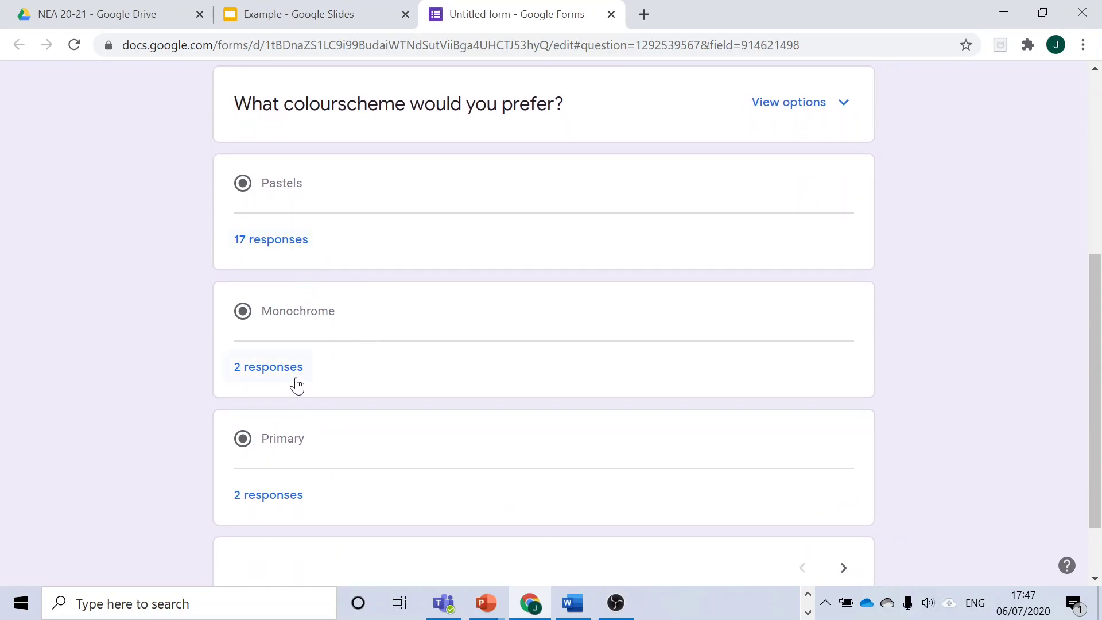
Switch back to Word and add the response counts after the colour options: Monochrome 2, Pastels 17, Primary 20
click(573, 603)
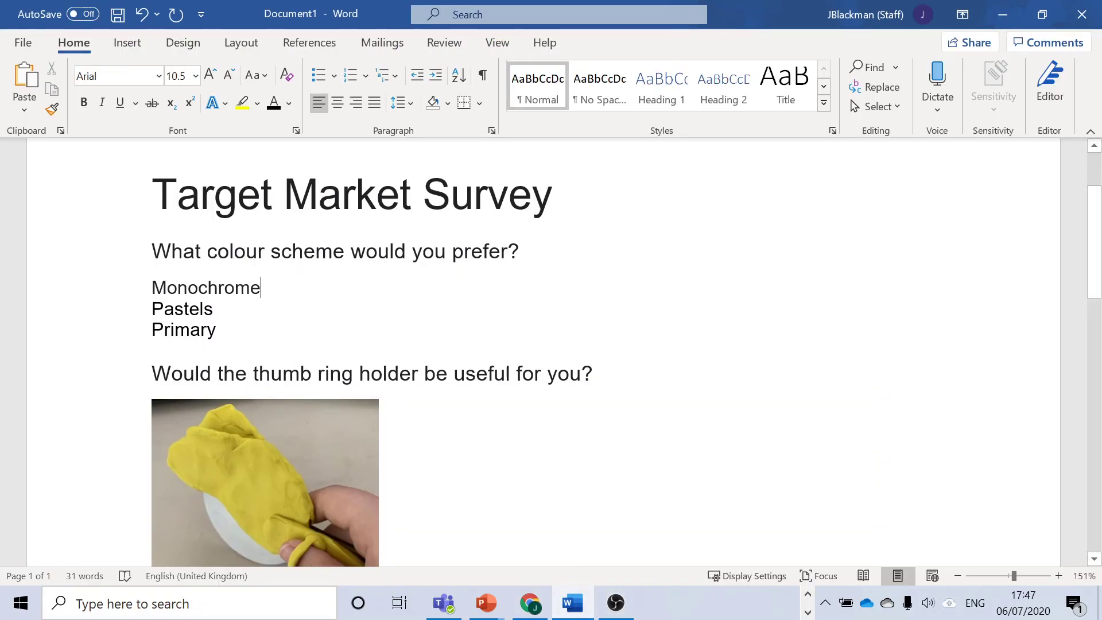
click(260, 308)
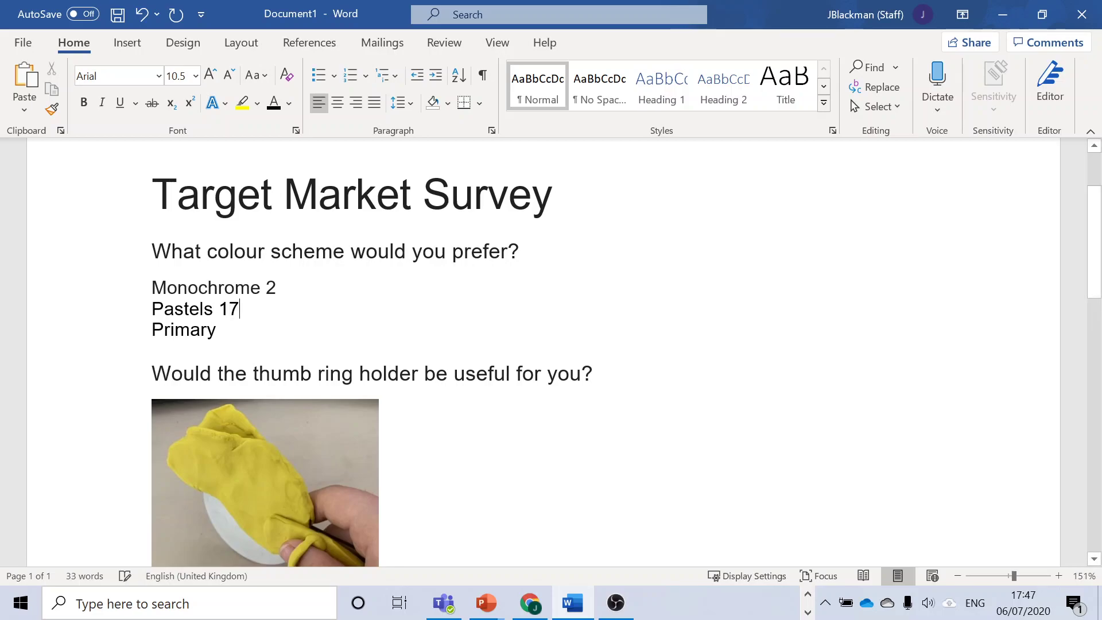
text(2)
scroll(551, 351, down, 3)
scroll(551, 350, up, 2)
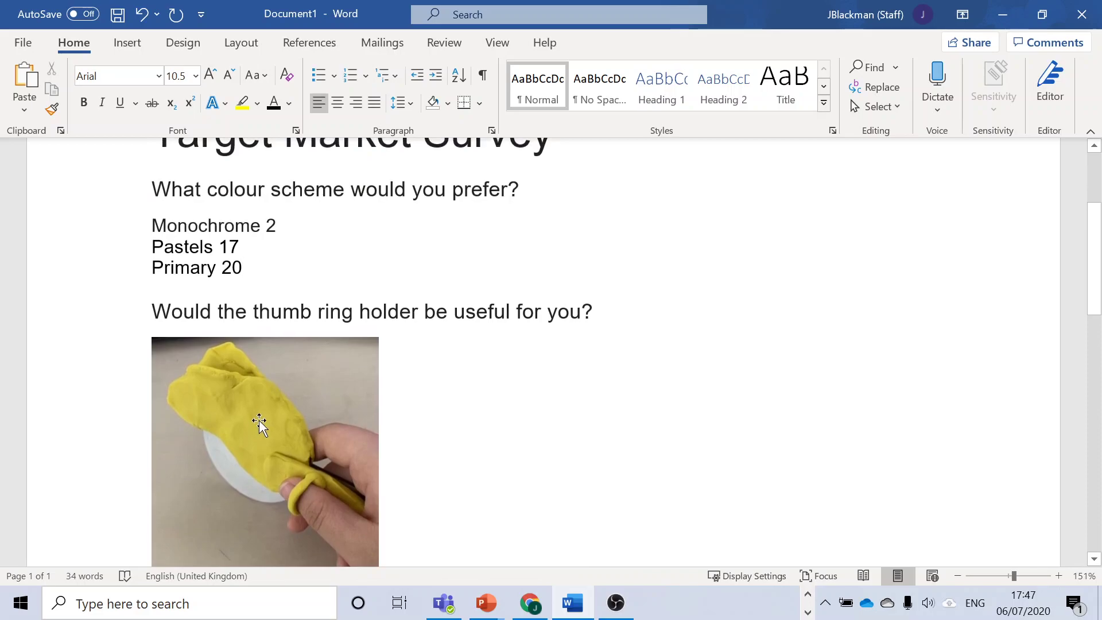
Display the whole page at once and shrink the Option 2 picture to match the size of the Option 1 picture
scroll(551, 350, down, 5)
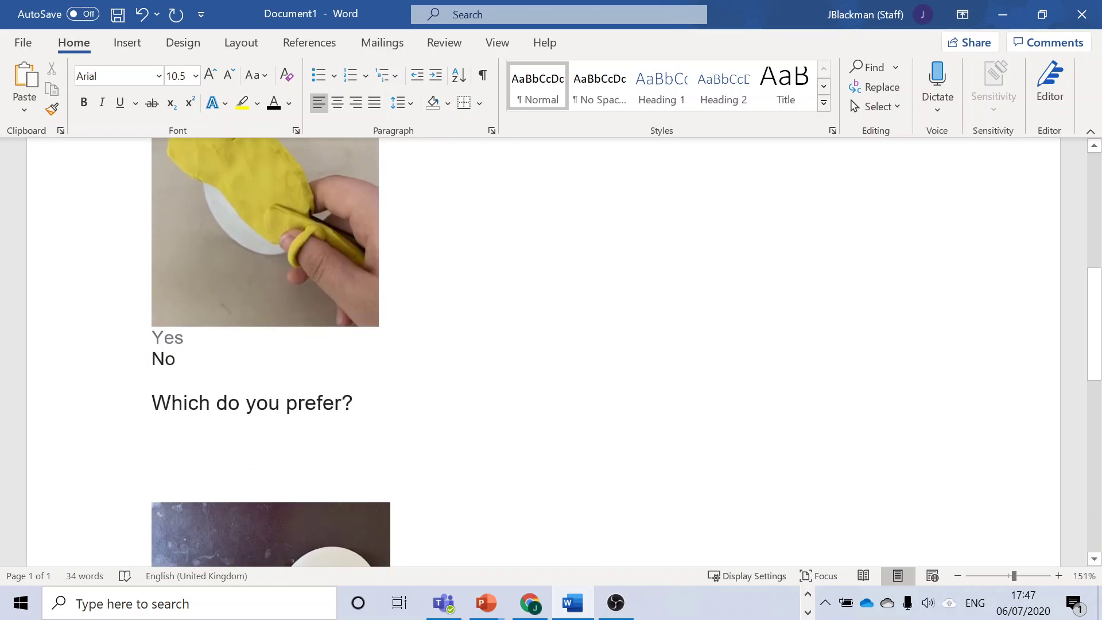
scroll(551, 350, down, 8)
scroll(551, 350, up, 15)
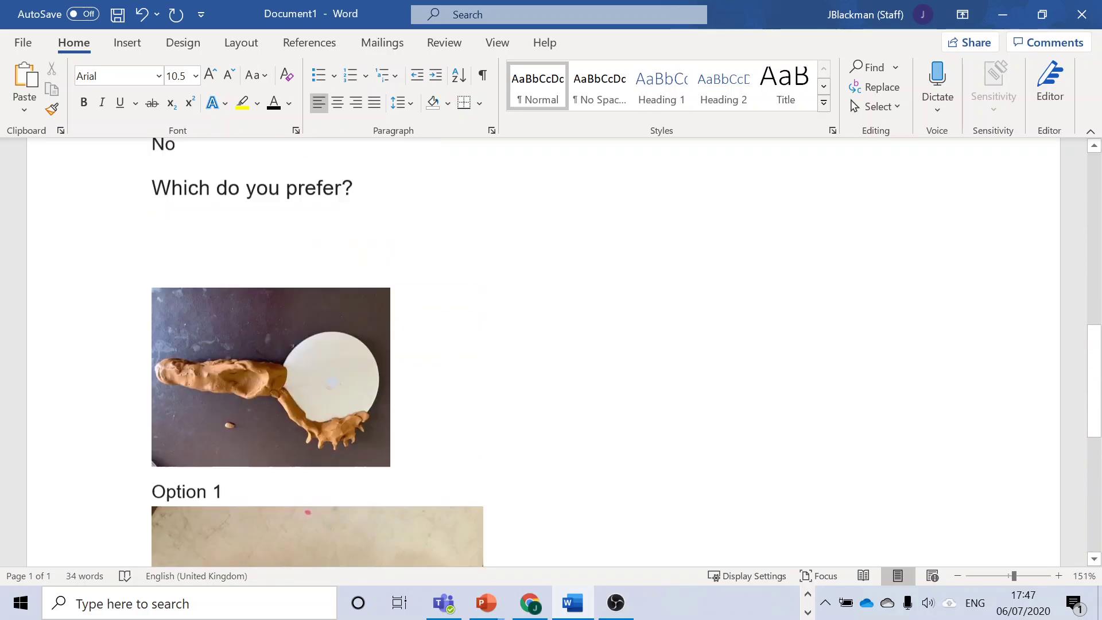
scroll(551, 351, down, 1)
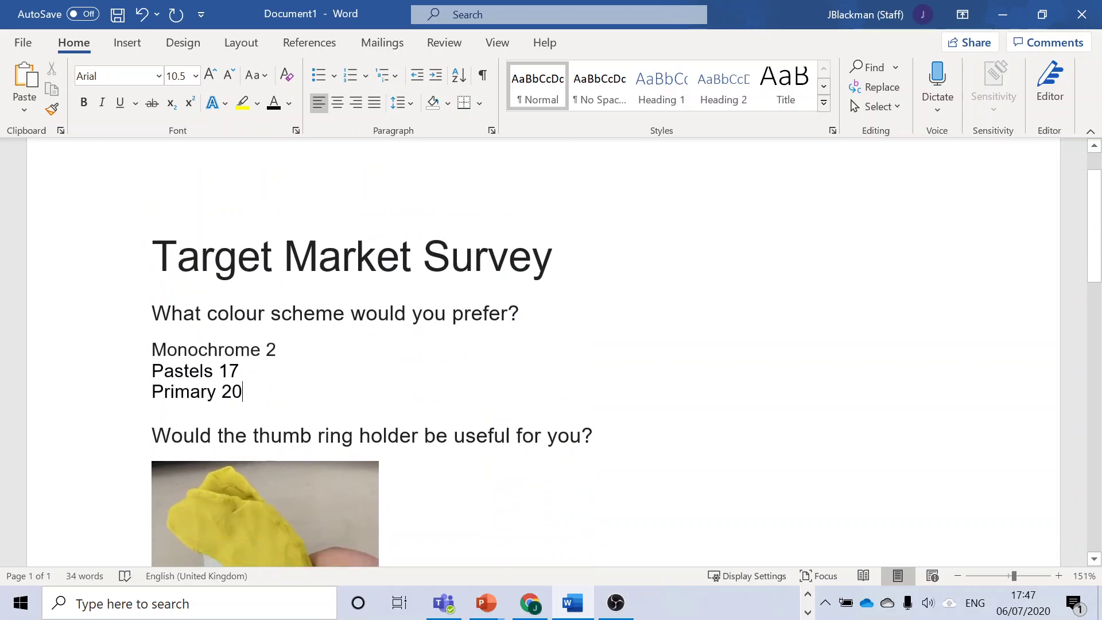
click(496, 43)
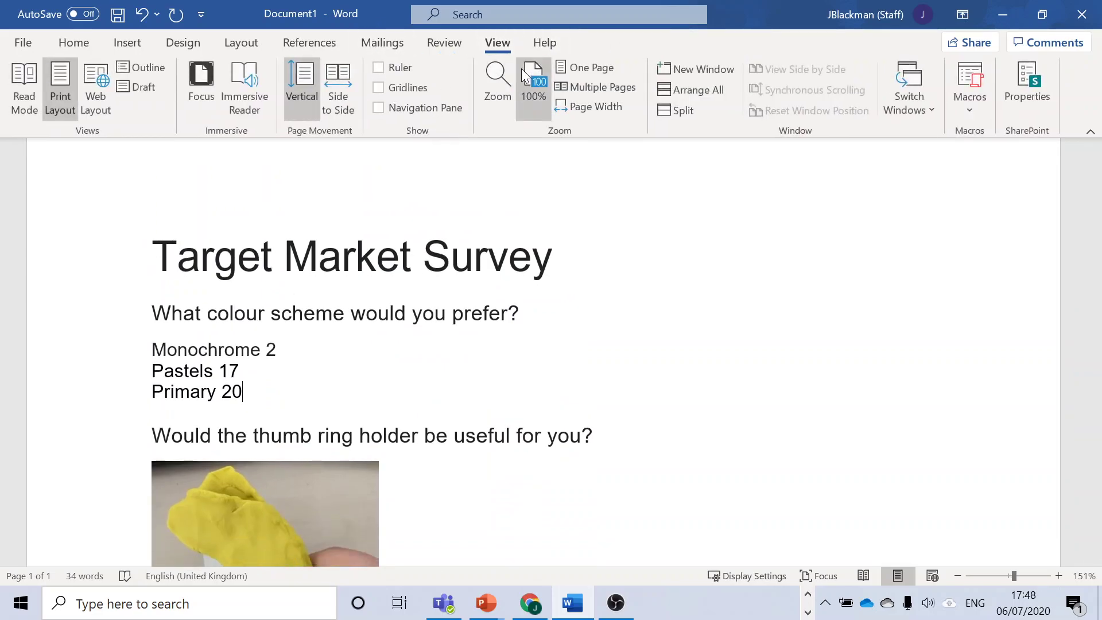
click(587, 67)
click(521, 468)
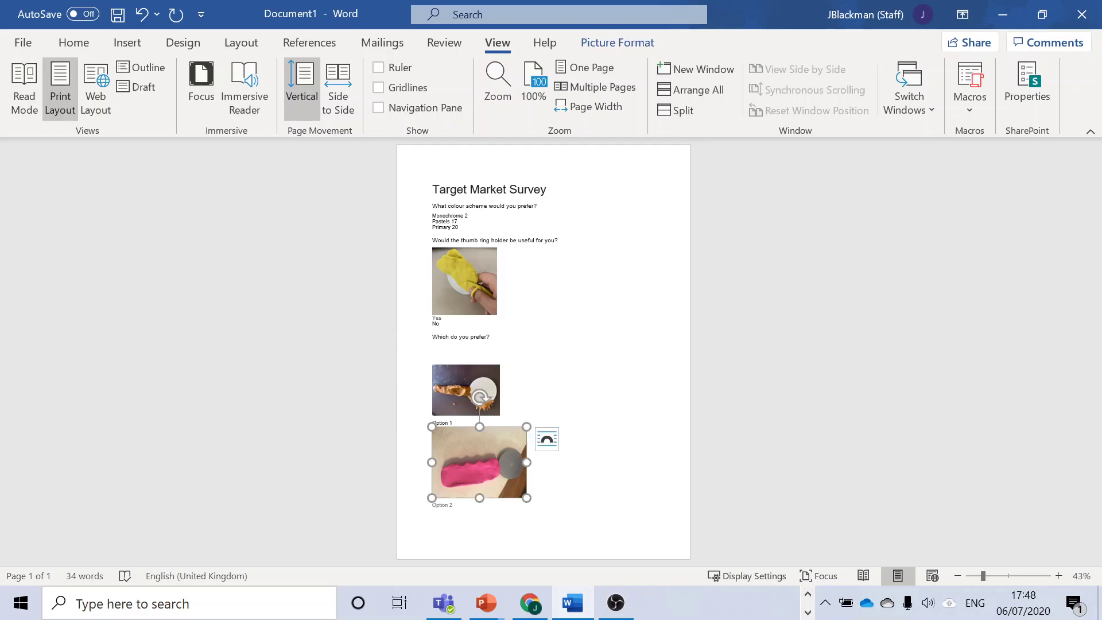
drag(526, 498, 495, 478)
click(587, 462)
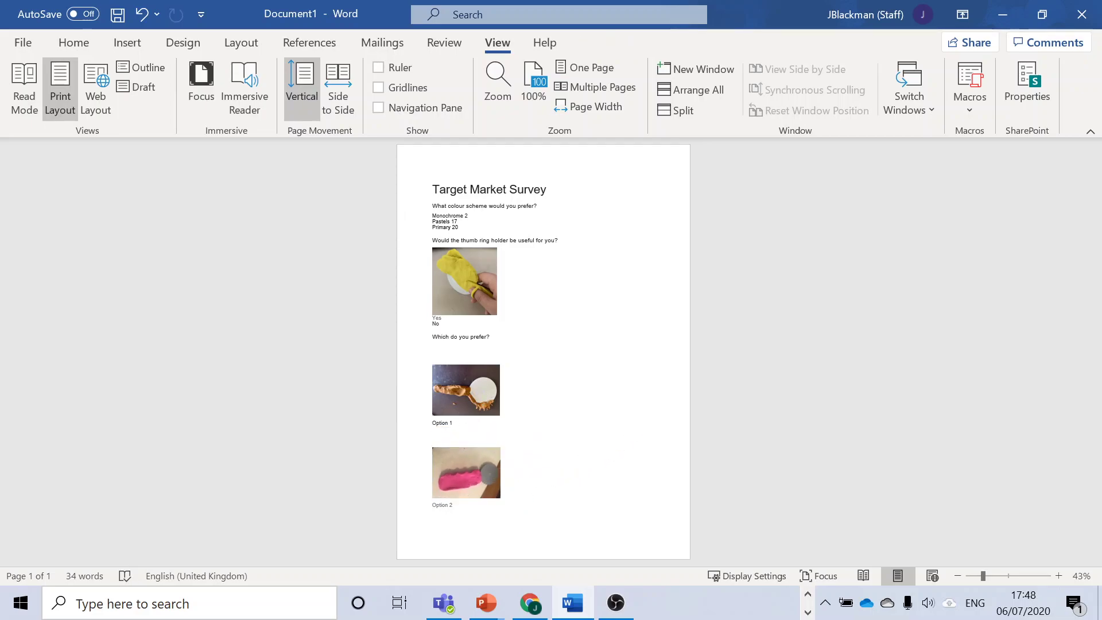
Try to copy the whole Word survey onto the "Target market research" slide in Google Slides, and delete the pasted text box
key(ctrl+a)
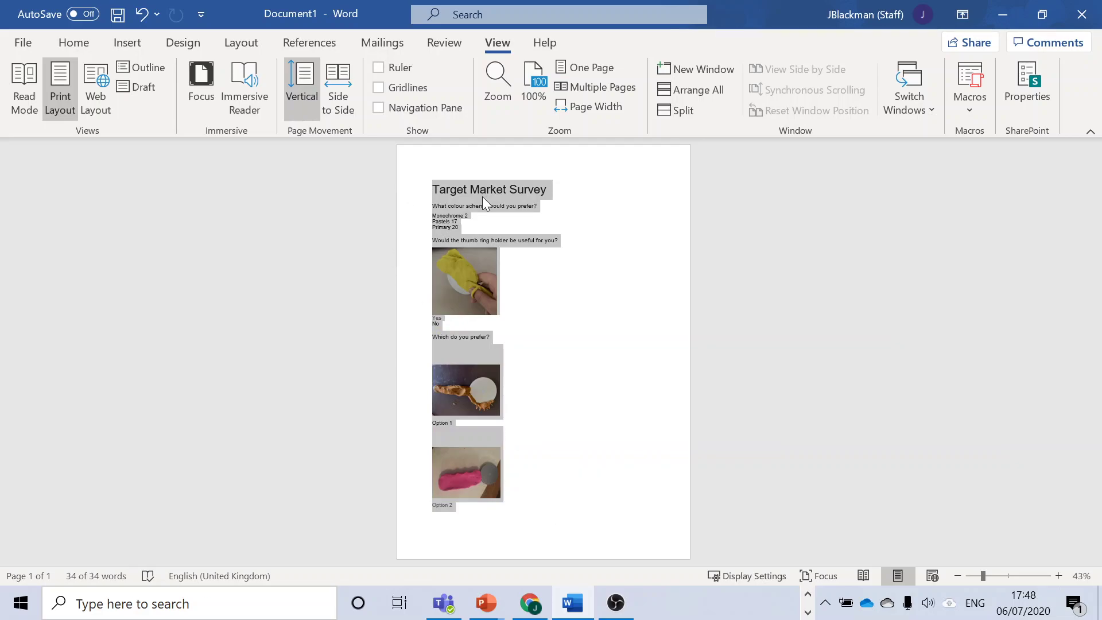
right_click(484, 203)
click(525, 233)
click(537, 602)
click(313, 14)
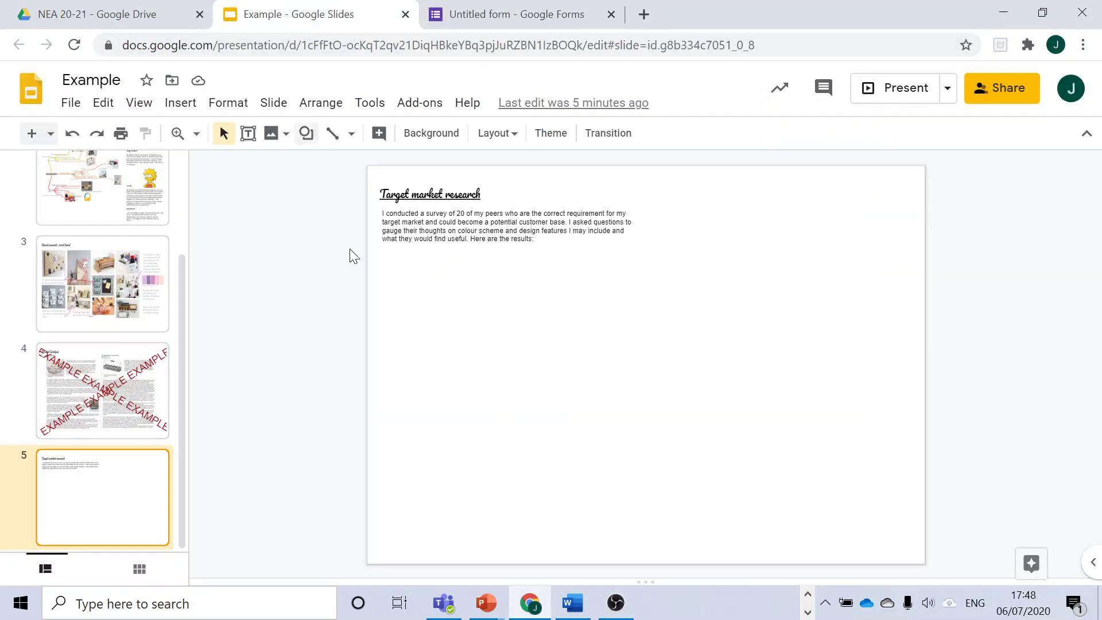
key(ctrl+v)
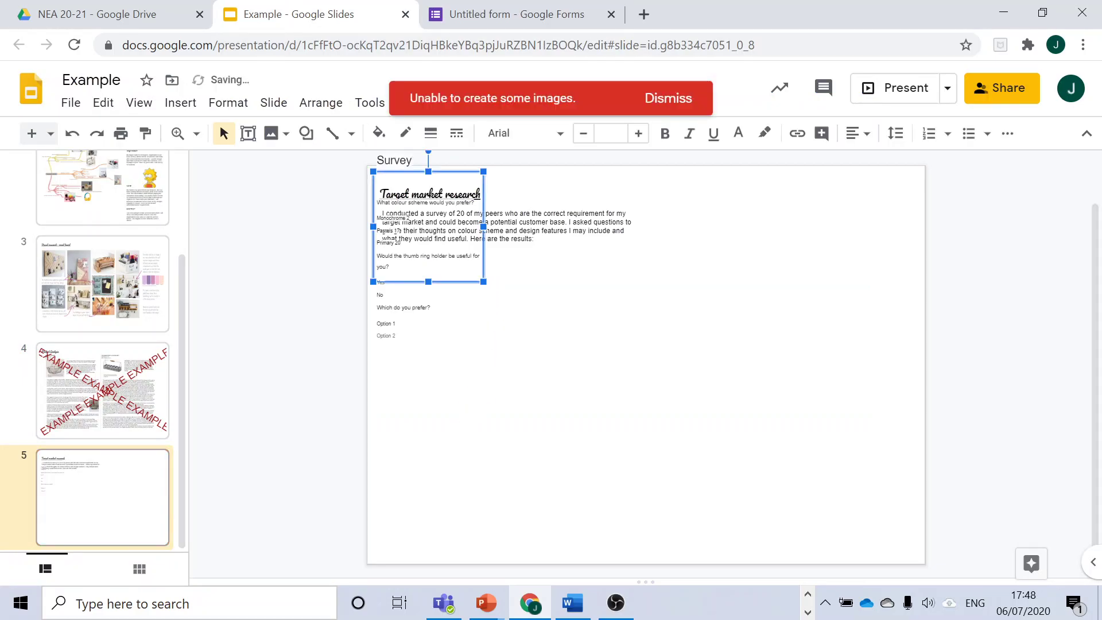
drag(482, 263, 491, 358)
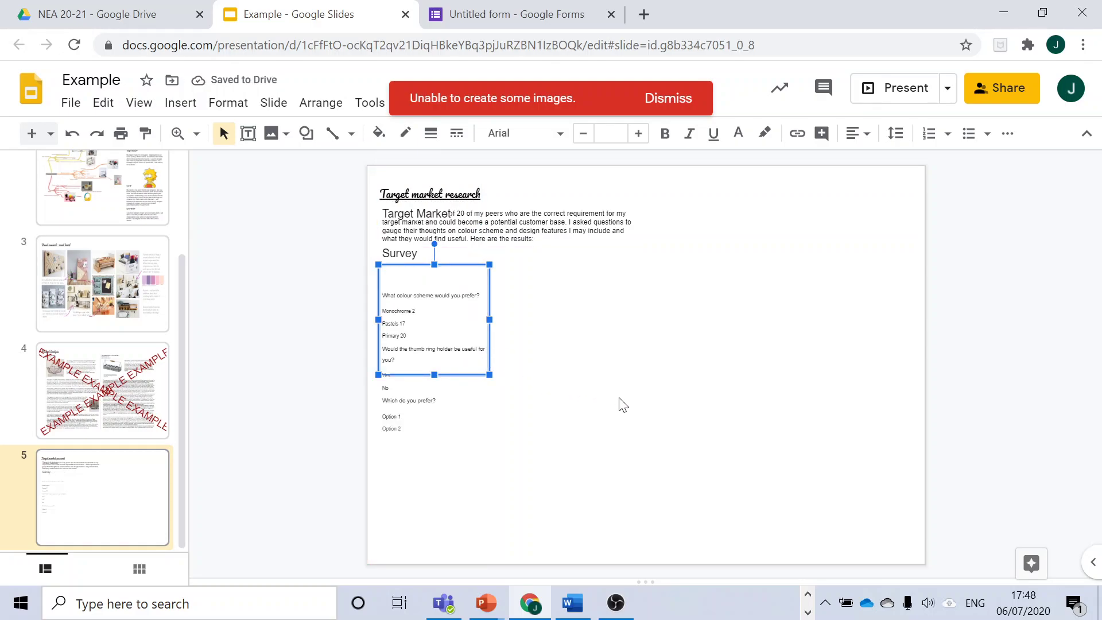
key(Delete)
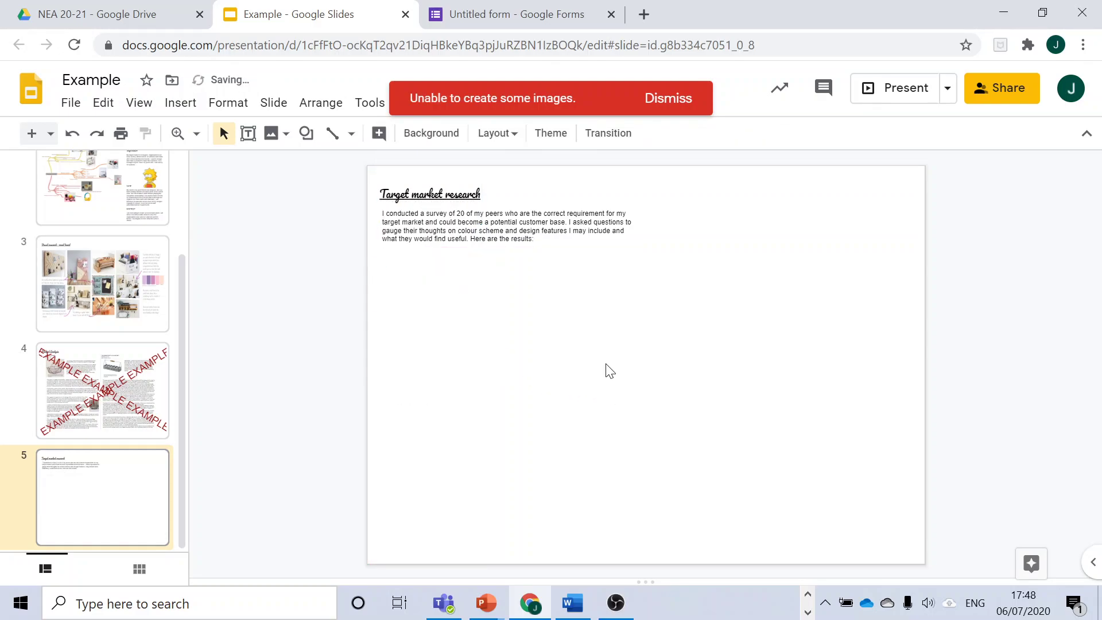
Switch back to Word, capture the survey content on the page with Snipping Tool, and copy the snip
click(572, 603)
click(555, 395)
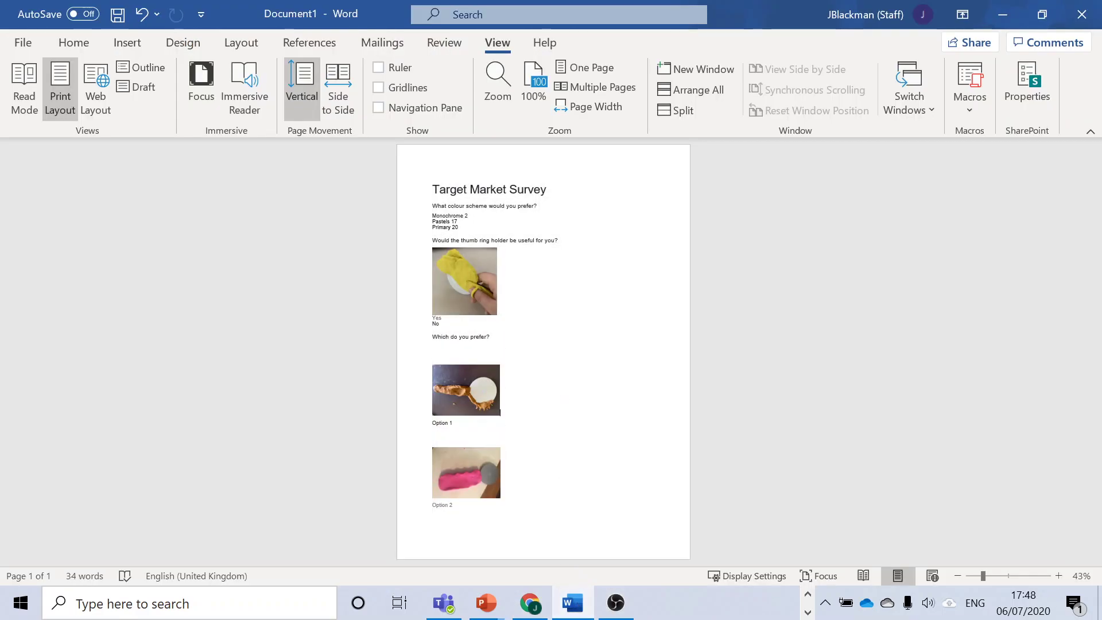
click(808, 612)
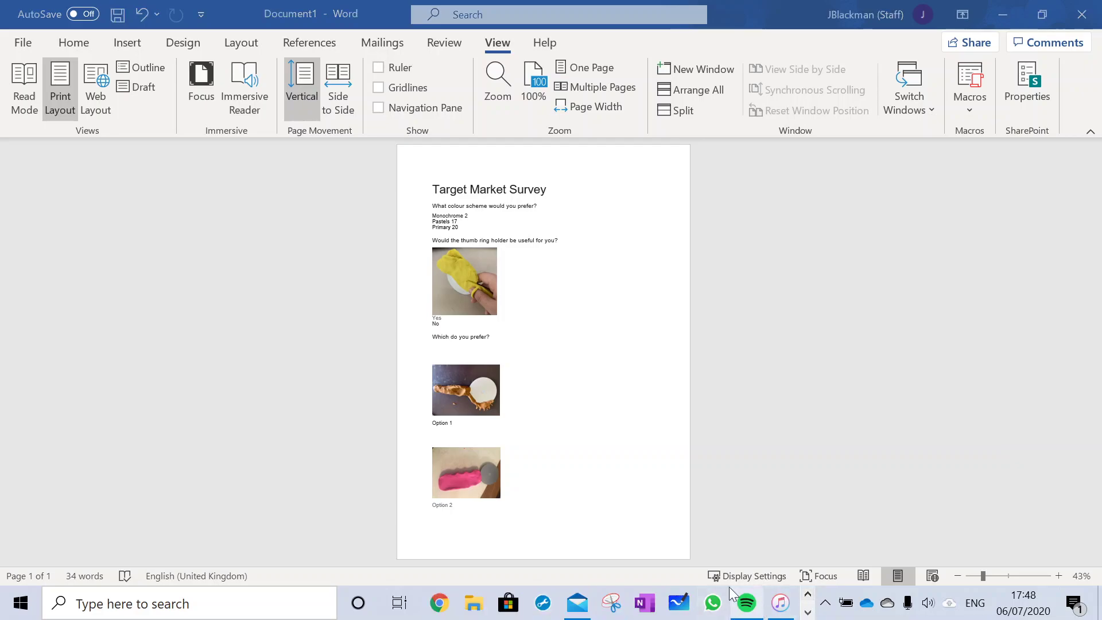
click(612, 604)
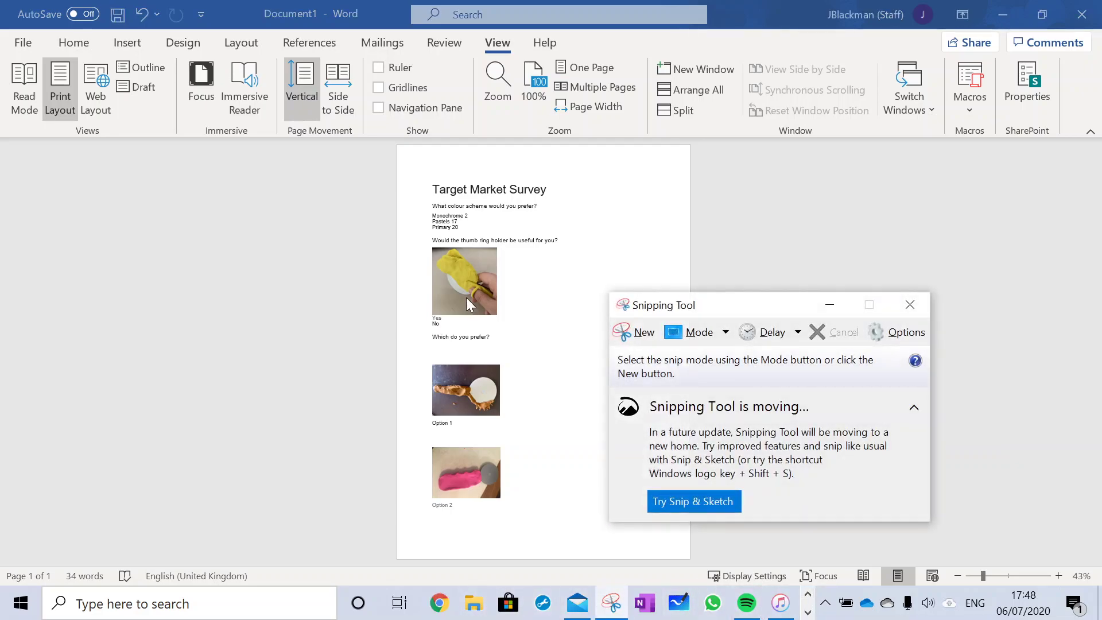
click(636, 333)
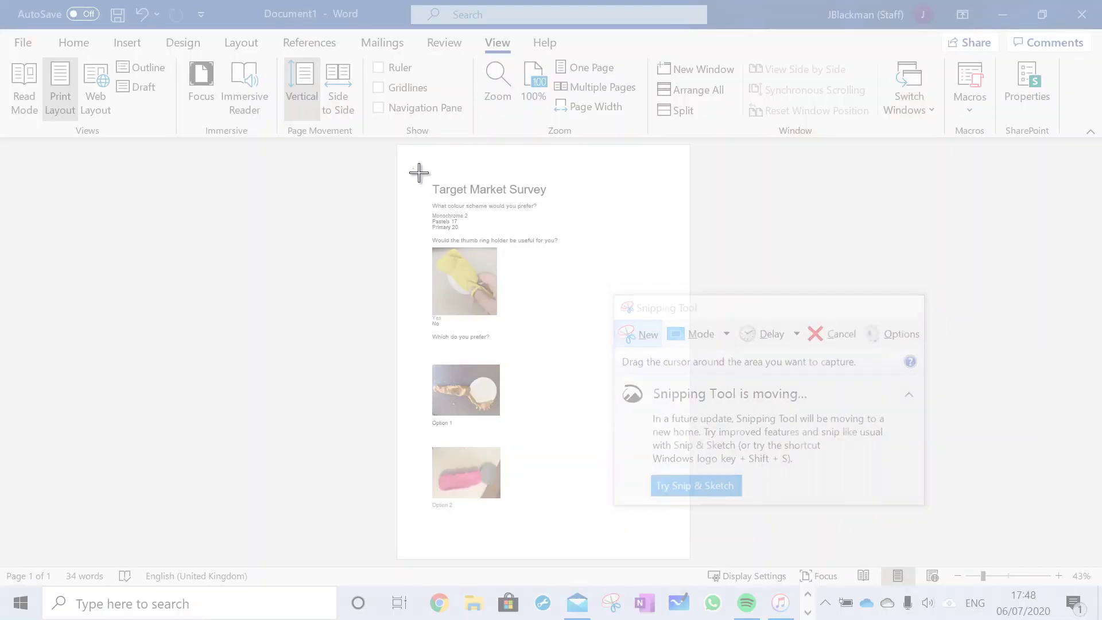
drag(412, 168, 644, 526)
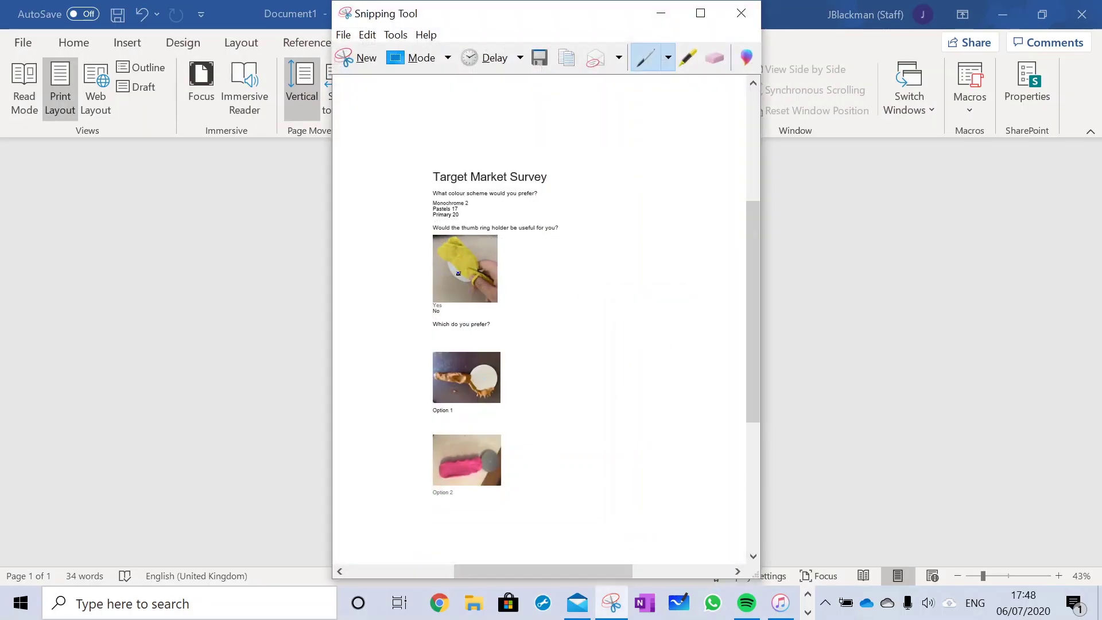
click(567, 57)
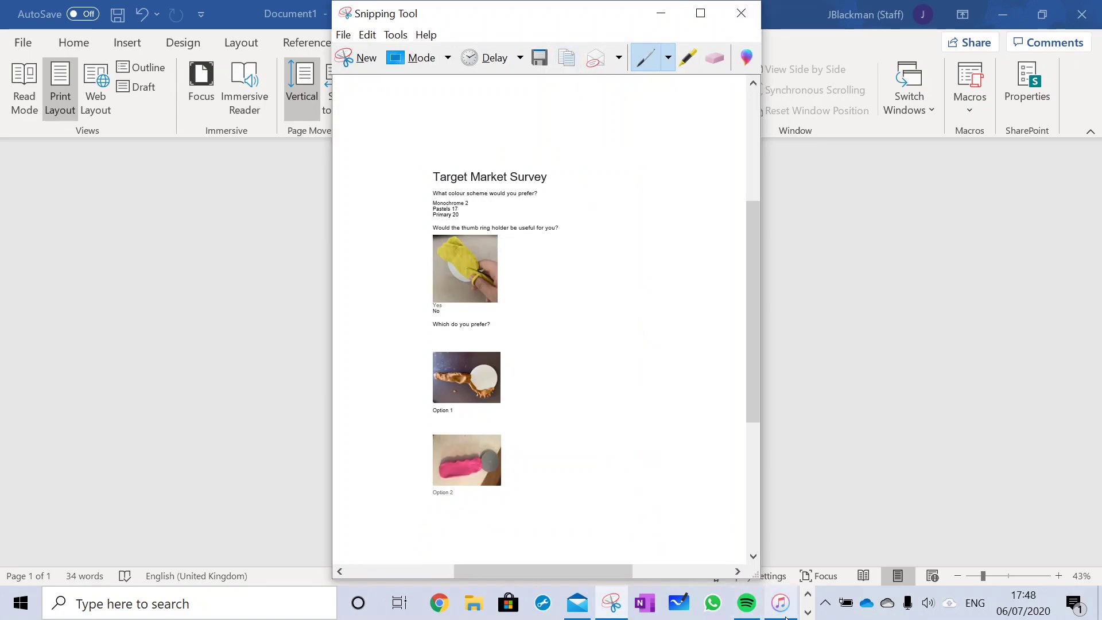
Switch to Google Slides, paste the survey snip on the "Target market research" slide, and enlarge it to fill the space below the introduction
click(808, 612)
click(529, 604)
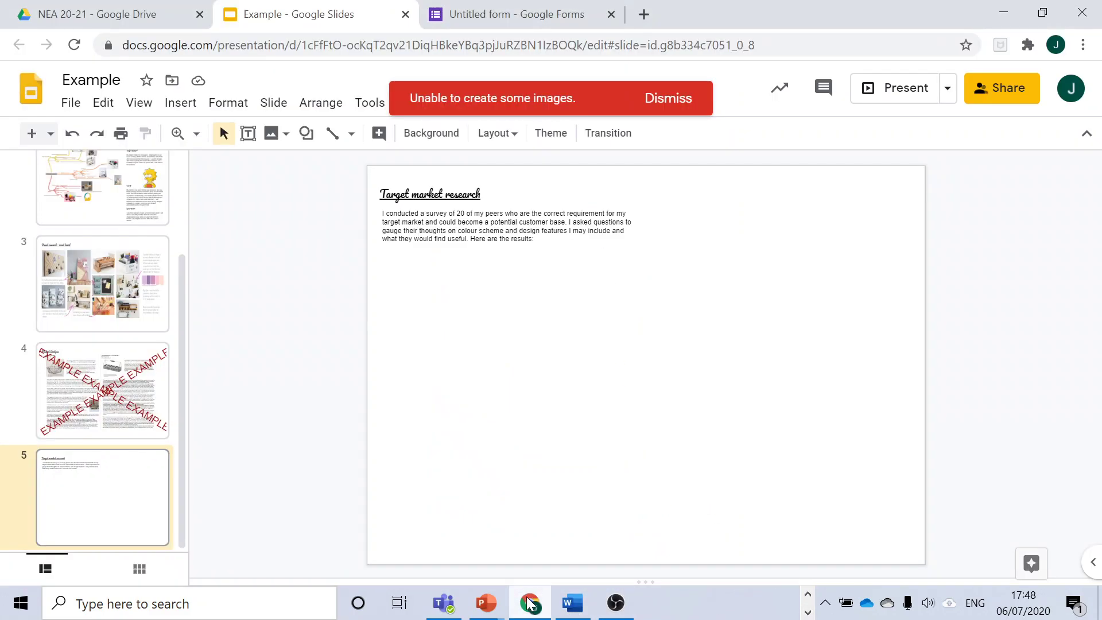
key(ctrl+v)
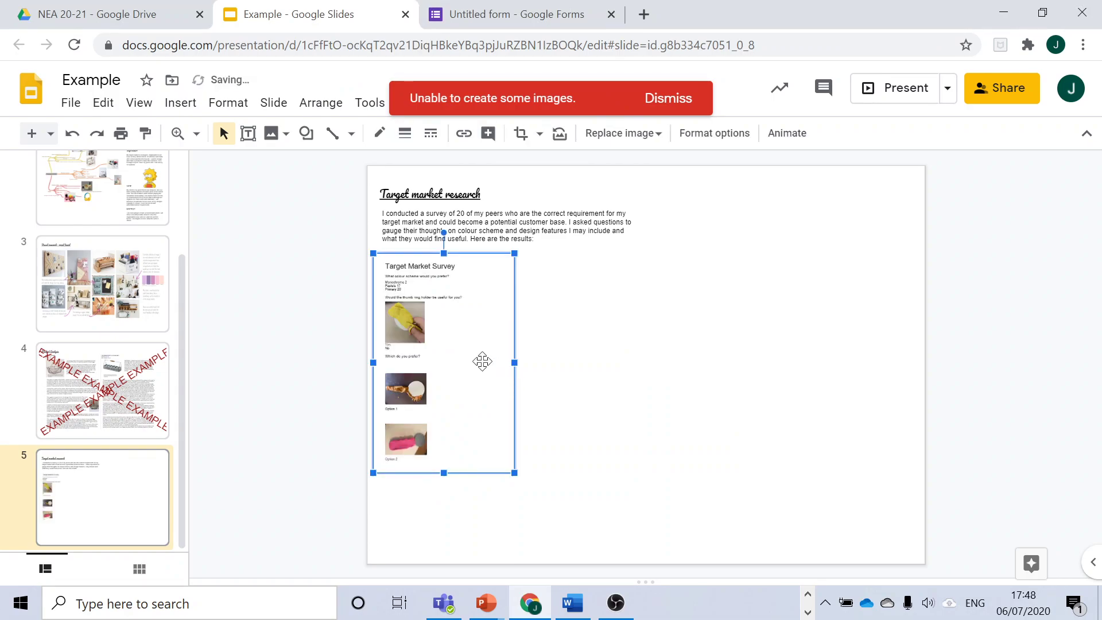
drag(513, 472, 577, 531)
click(578, 531)
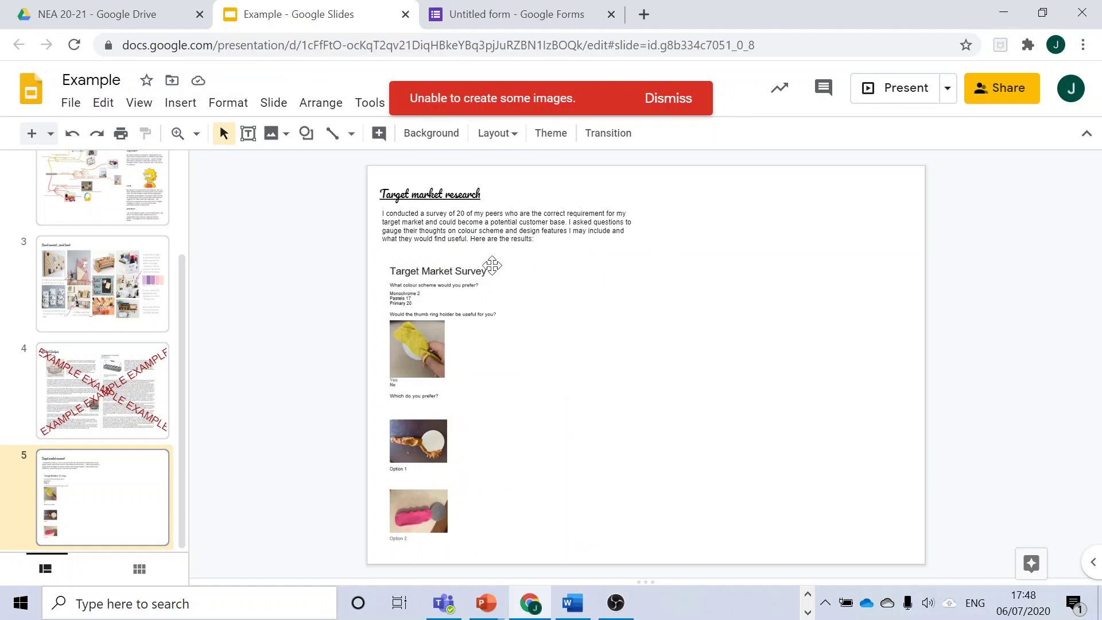
click(454, 271)
drag(455, 272, 457, 270)
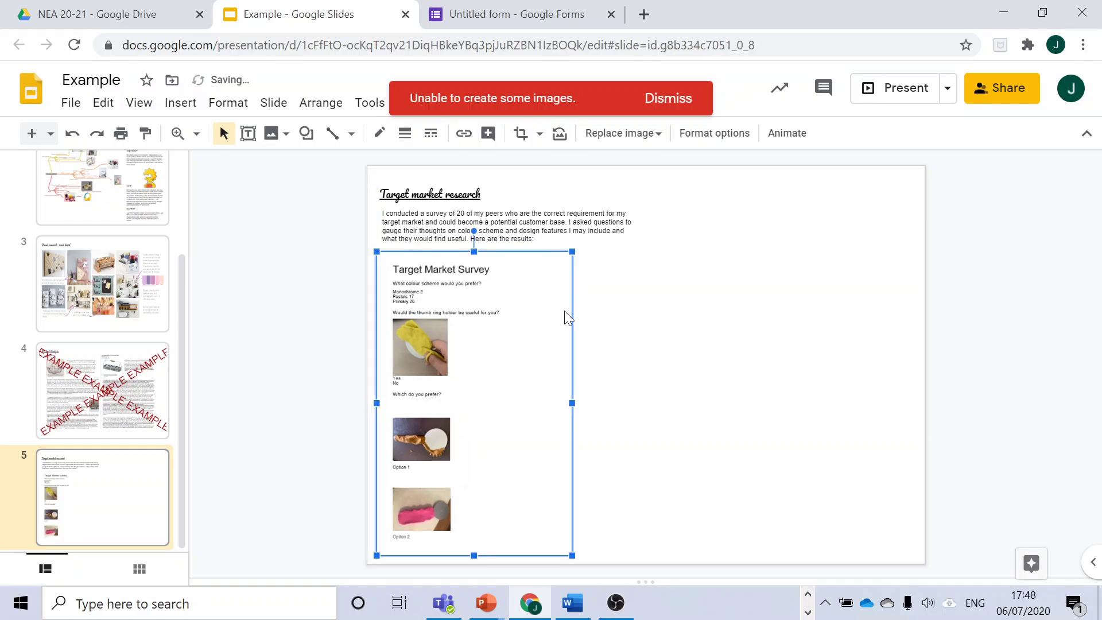
click(656, 335)
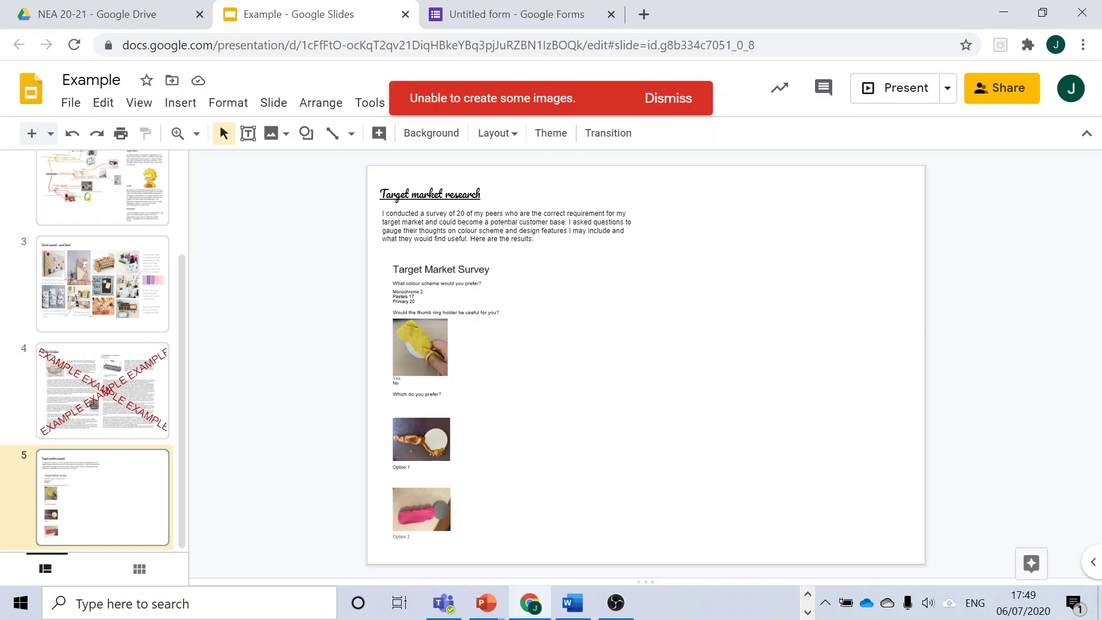
Switch to the response summary in Google Forms and capture the colour scheme question with its pie chart and legend using Snipping Tool
click(521, 25)
scroll(522, 280, up, 5)
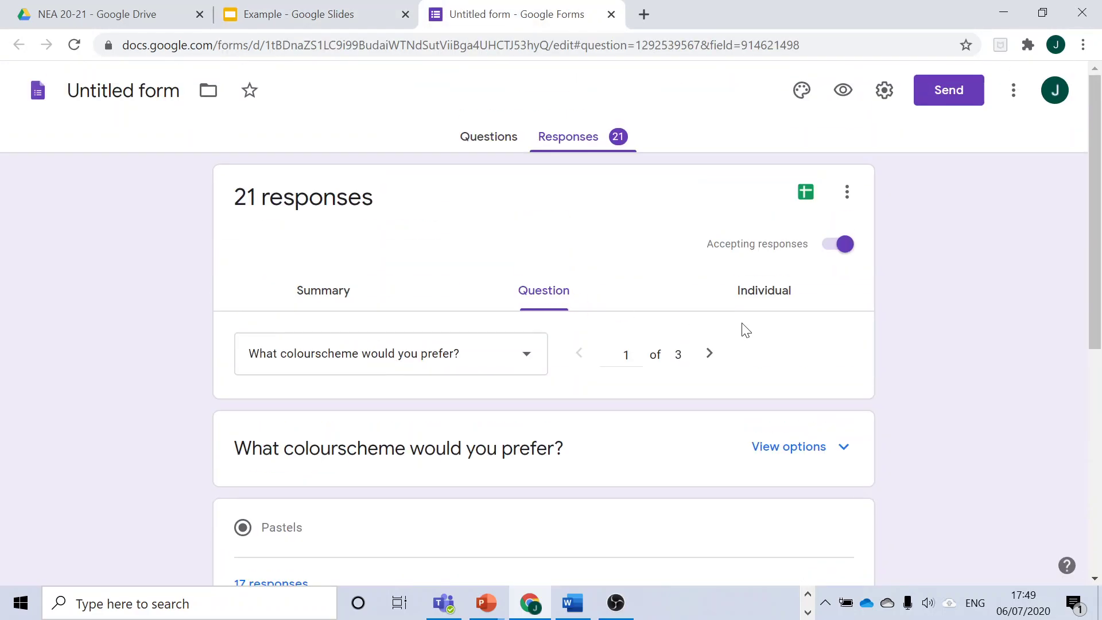
click(310, 310)
scroll(1024, 356, down, 2)
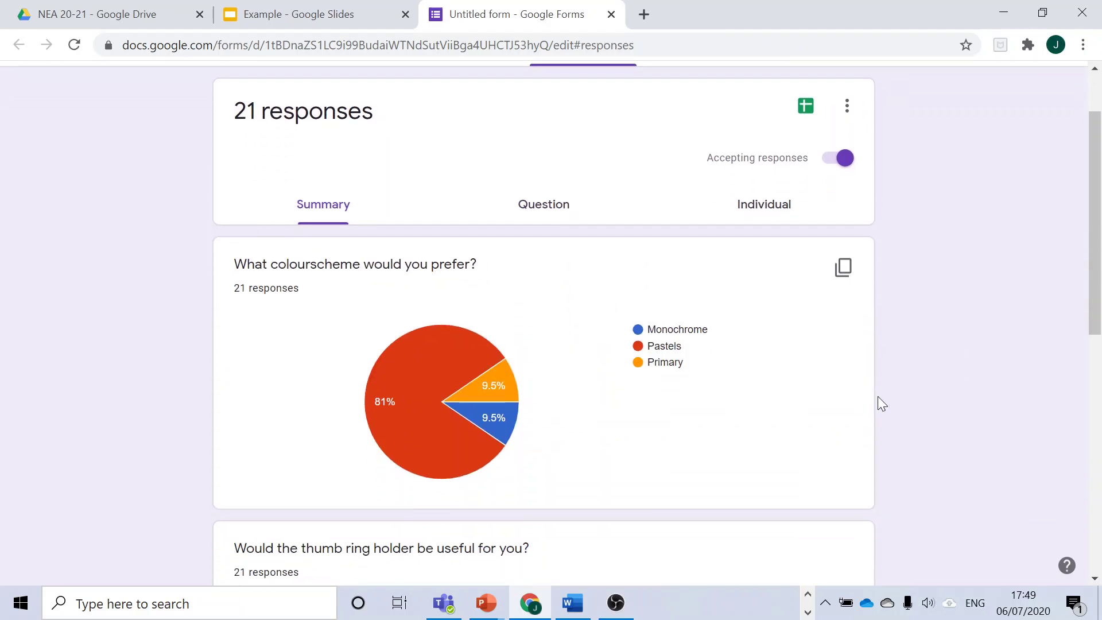
mouse_move(873, 380)
scroll(875, 355, down, 1)
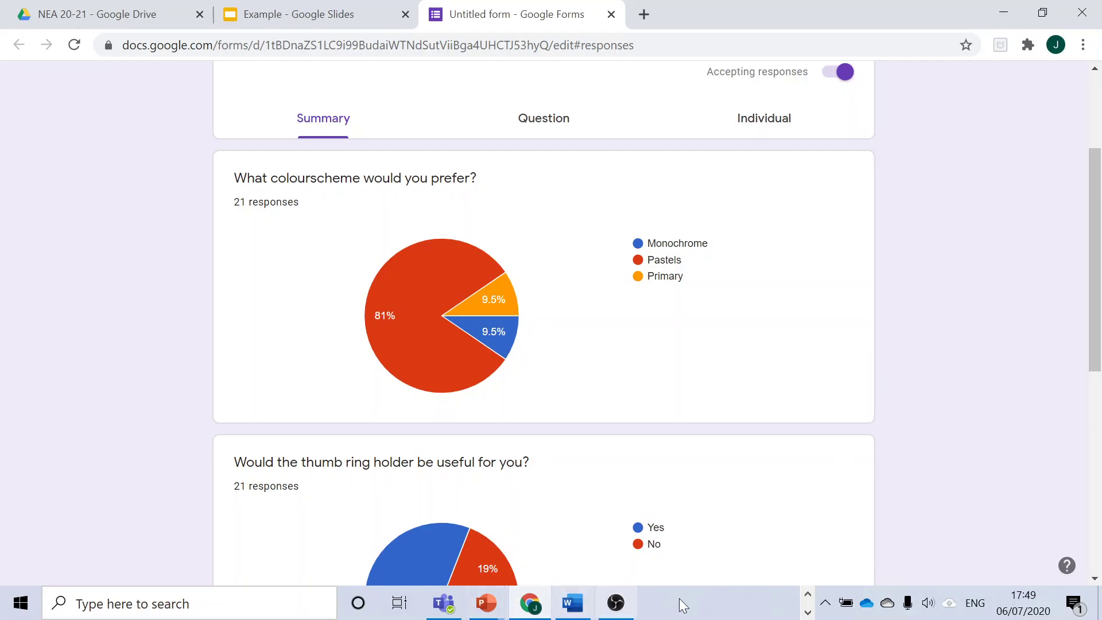
click(808, 594)
click(612, 603)
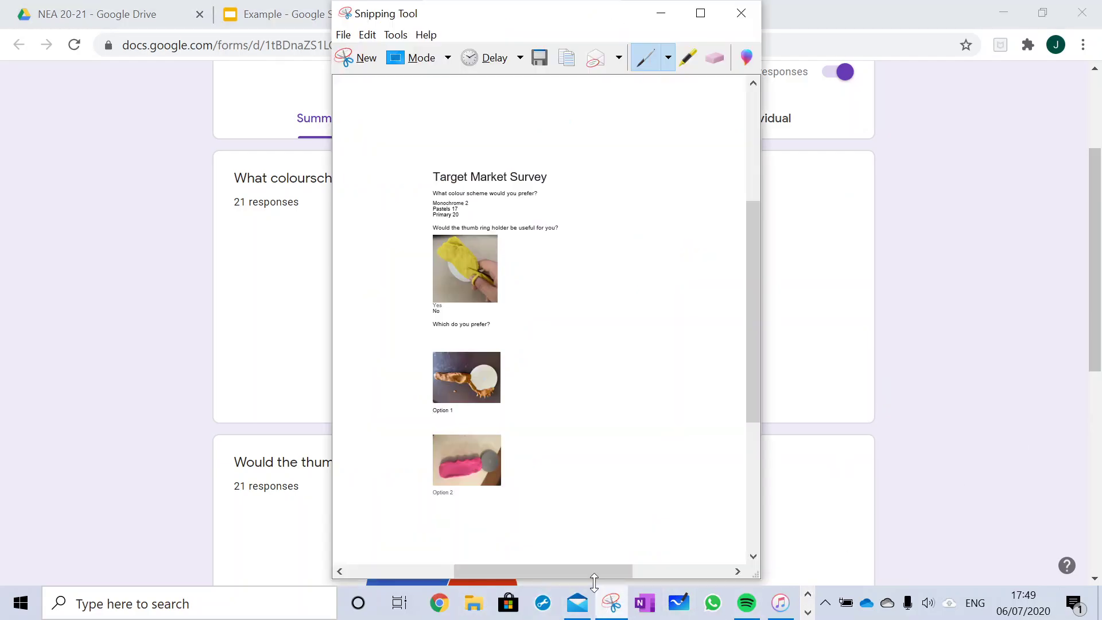
click(348, 58)
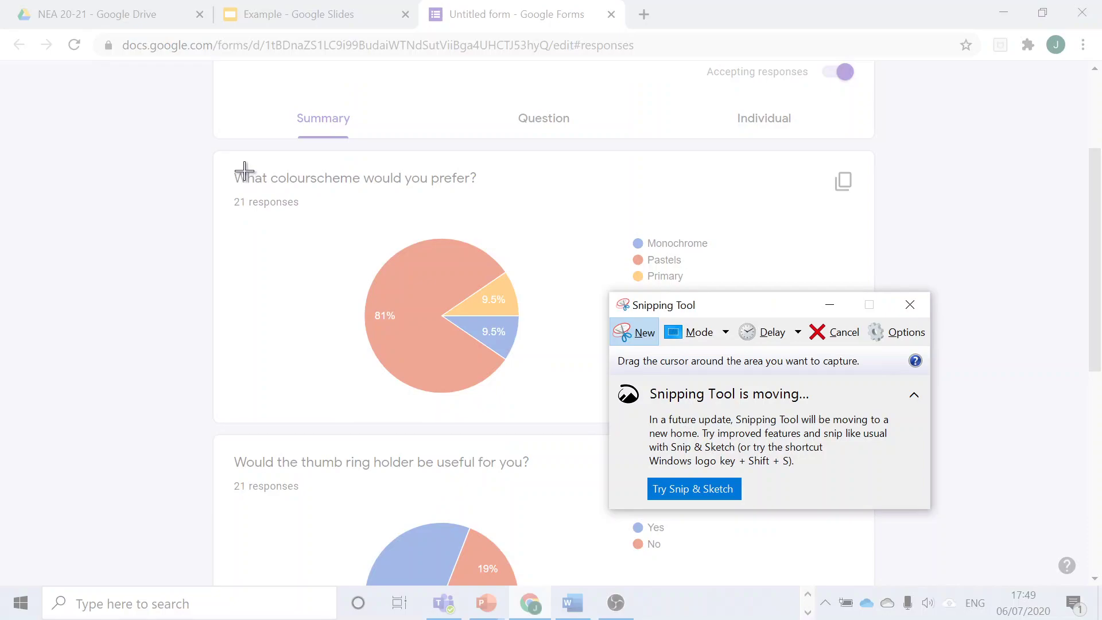
drag(226, 167, 728, 409)
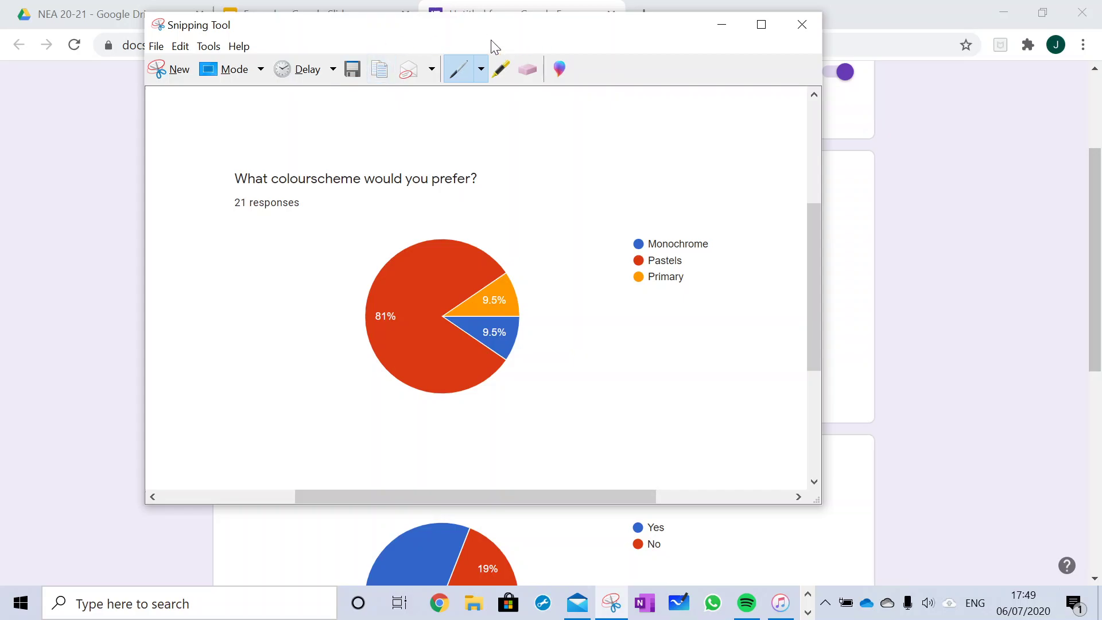
click(724, 25)
Return to Google Slides, paste the pie chart snip, shrink it, and place it to the right of the Target Market Survey heading
click(274, 15)
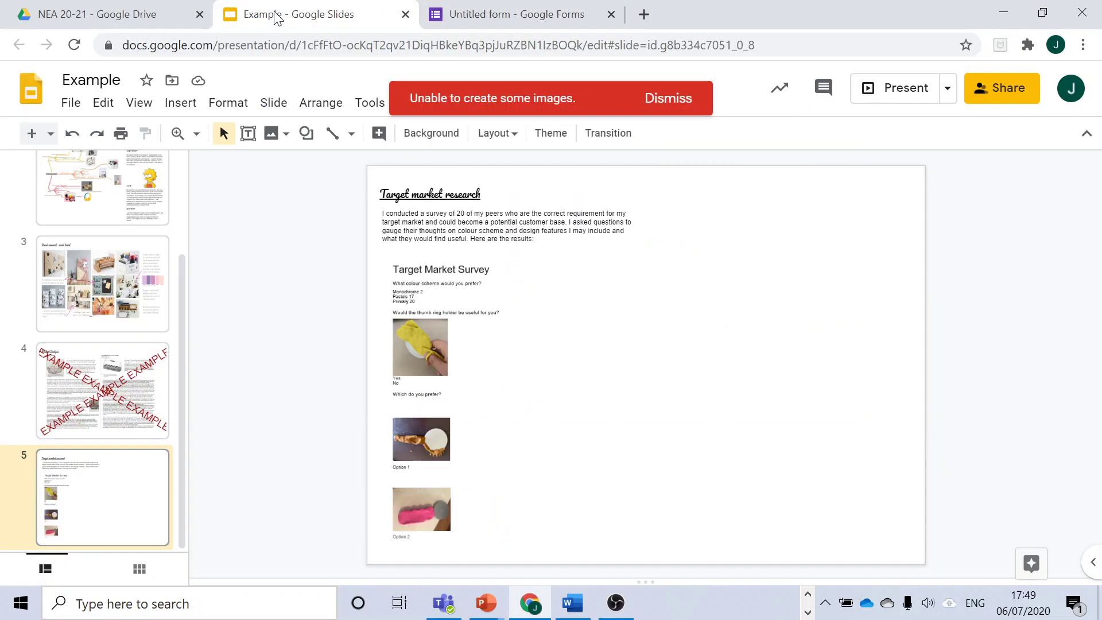
key(ctrl+v)
click(669, 435)
click(722, 278)
drag(884, 260, 764, 313)
drag(673, 353, 630, 329)
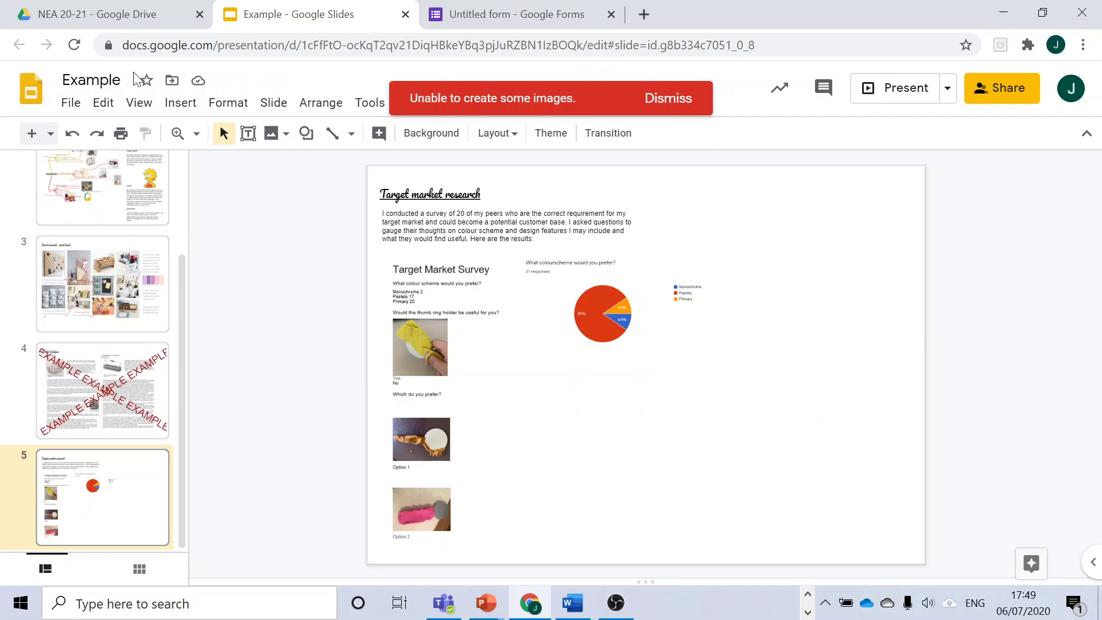
Dismiss the image error notice and start inserting a text box on the "Target market research" slide
click(228, 103)
click(669, 99)
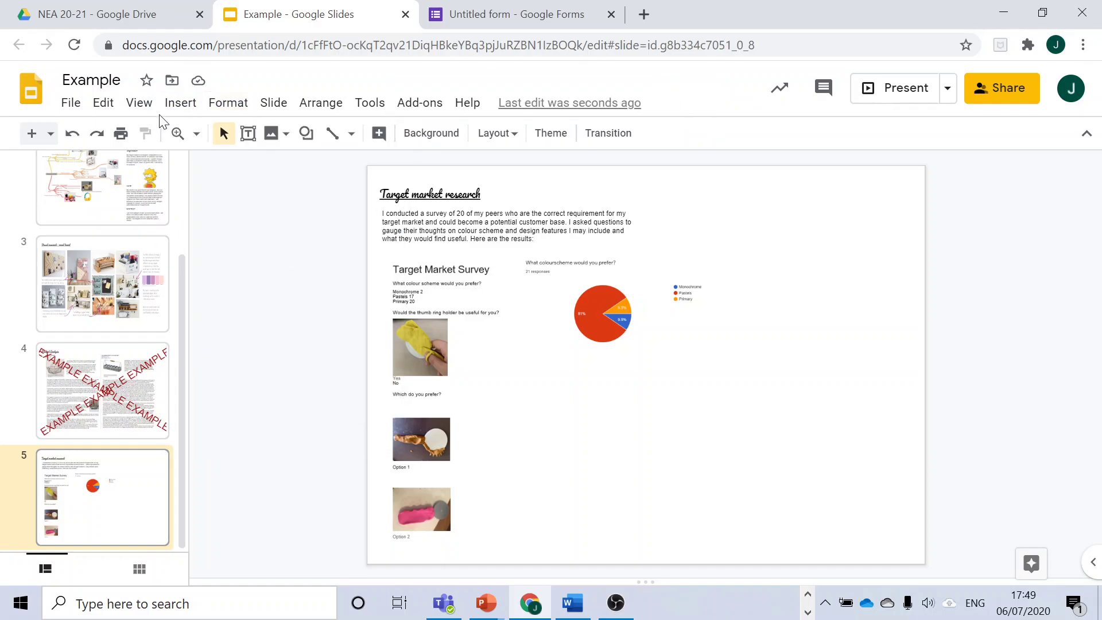
click(181, 103)
click(208, 166)
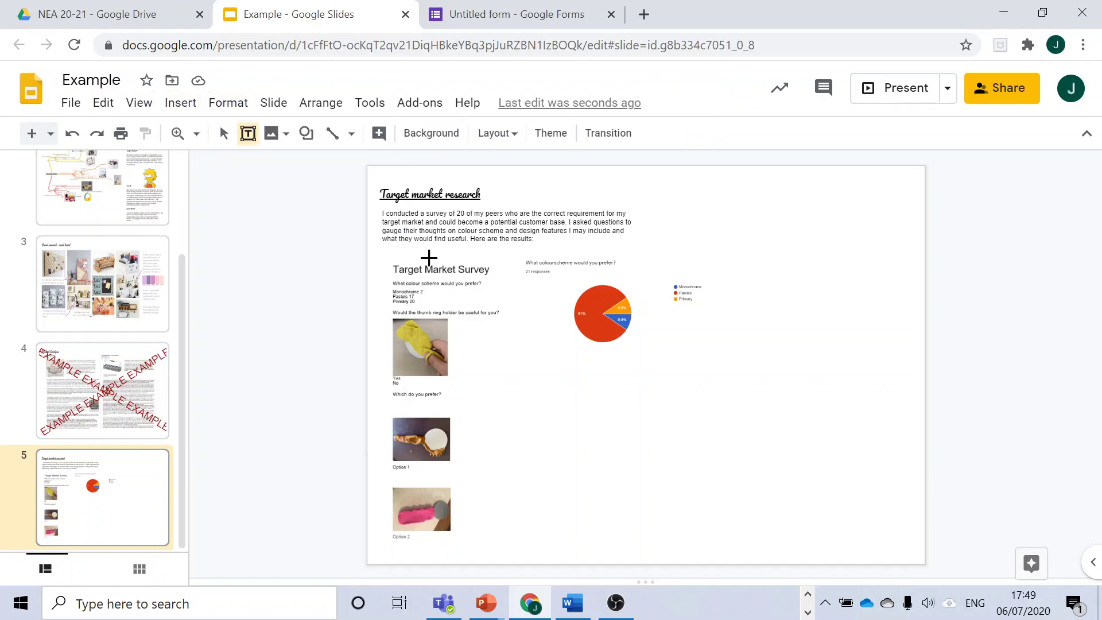